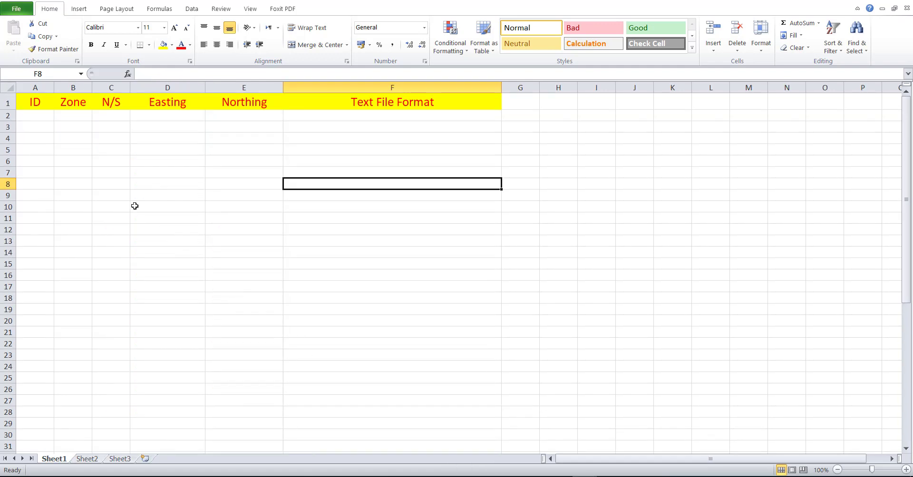
pyautogui.click(43, 115)
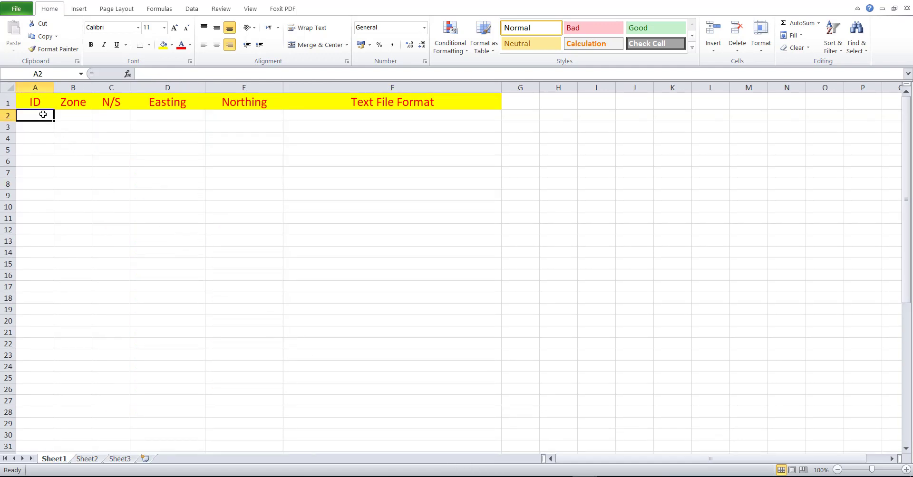
pyautogui.click(74, 113)
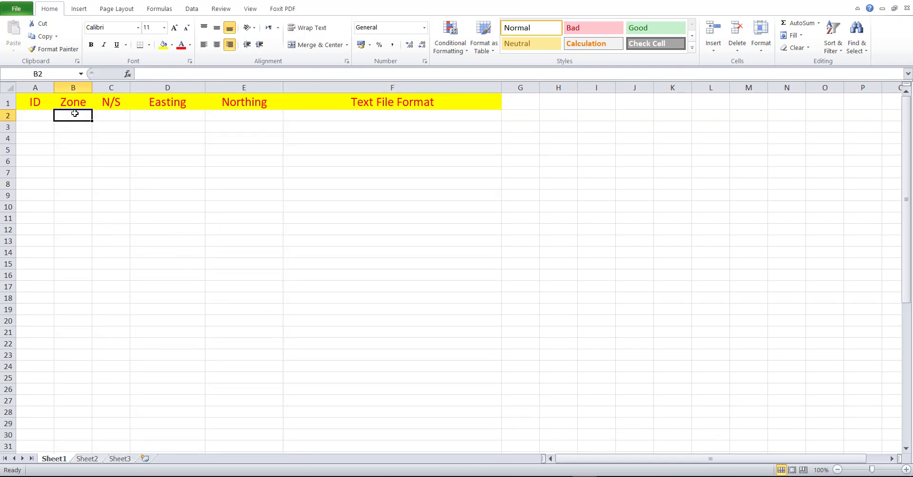
pyautogui.click(113, 115)
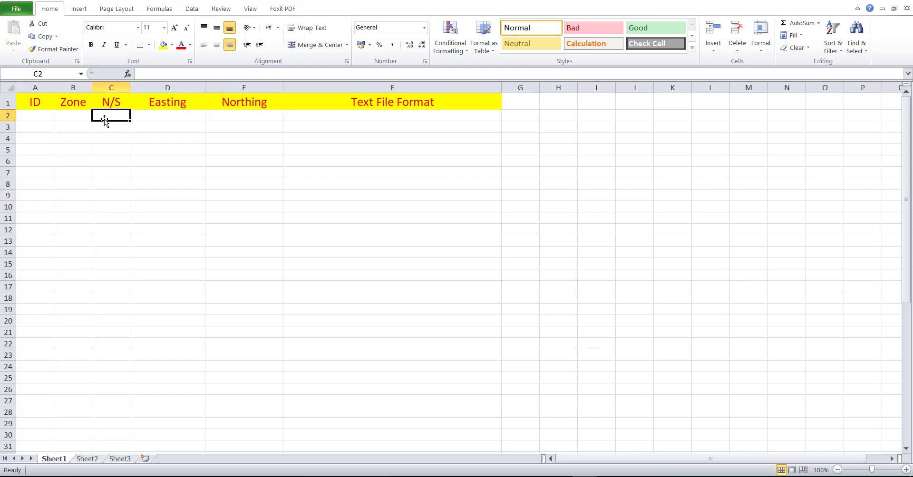
pyautogui.click(160, 117)
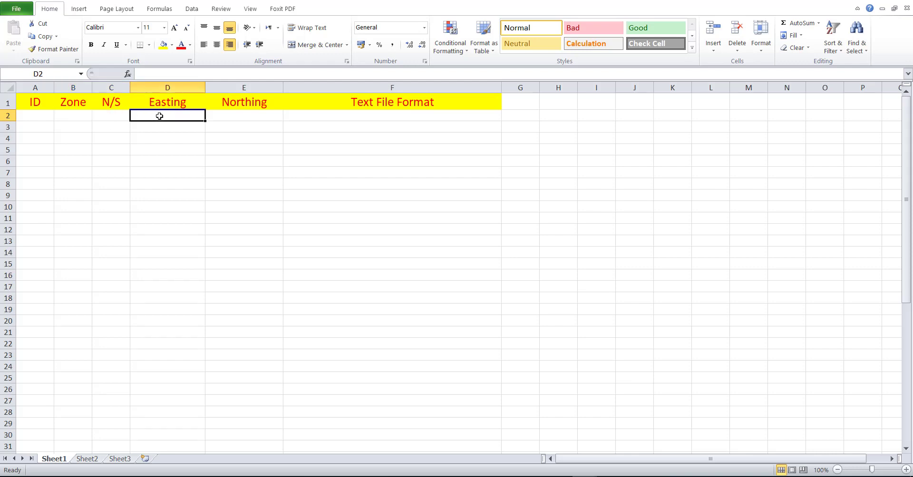
pyautogui.click(251, 119)
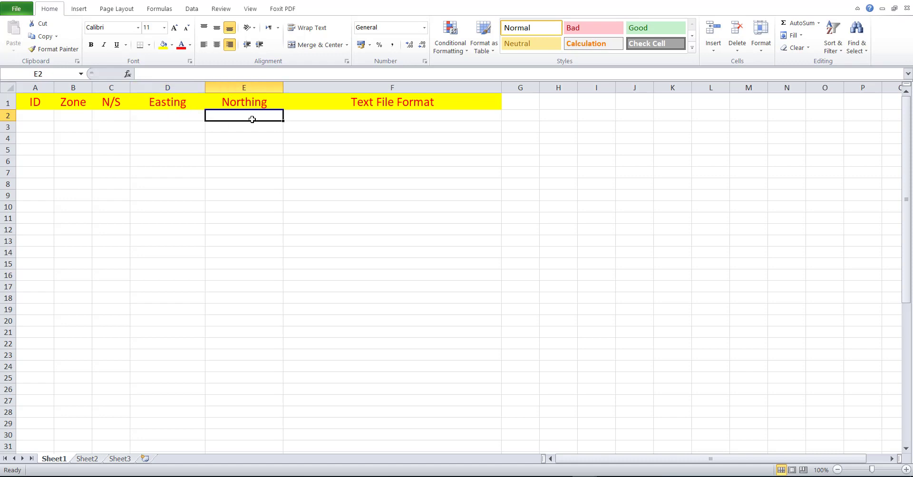
pyautogui.click(316, 122)
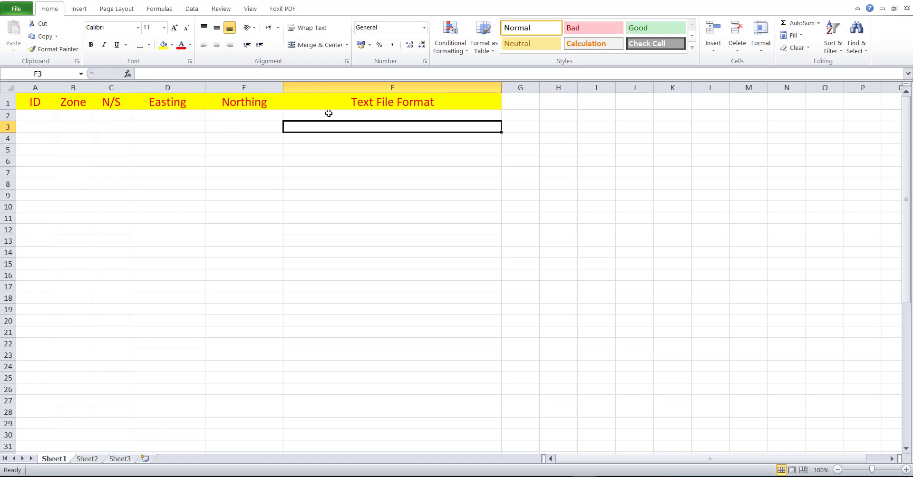
pyautogui.click(328, 116)
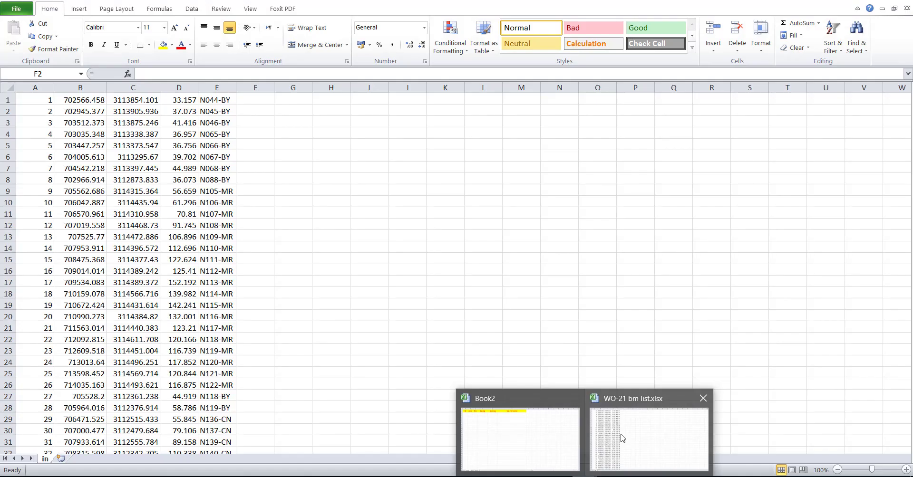
# - Switch to the WO-21 bm list.xlsx workbook and copy the point numbers and both coordinate columns, A1:C51
pyautogui.click(623, 438)
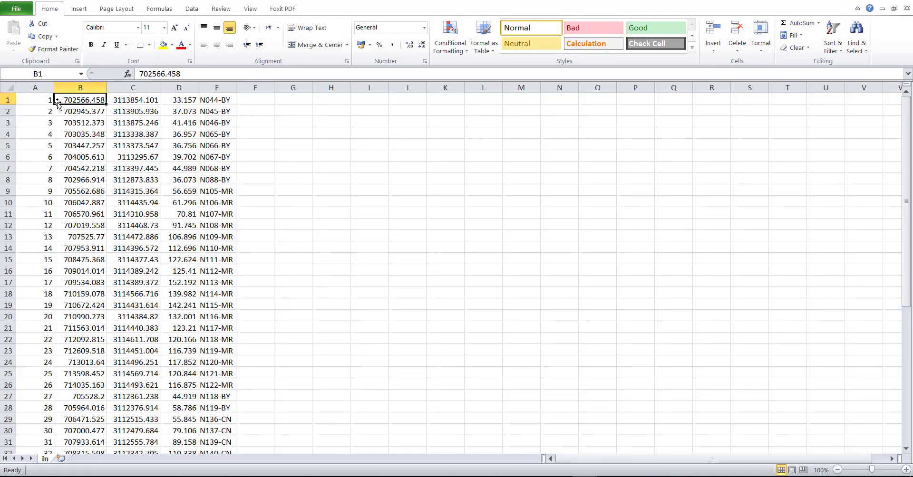
pyautogui.moveTo(48, 98); pyautogui.dragTo(110, 99)
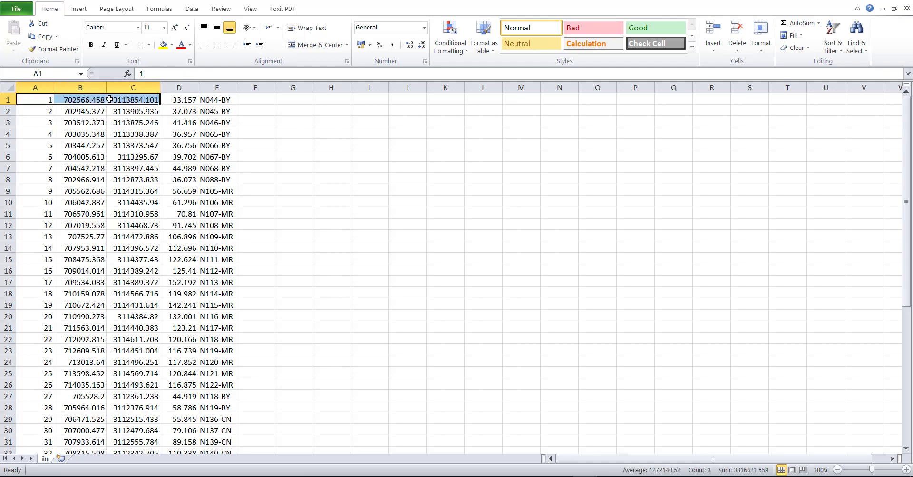
pyautogui.hotkey('ctrl', 'shift', 'Down')
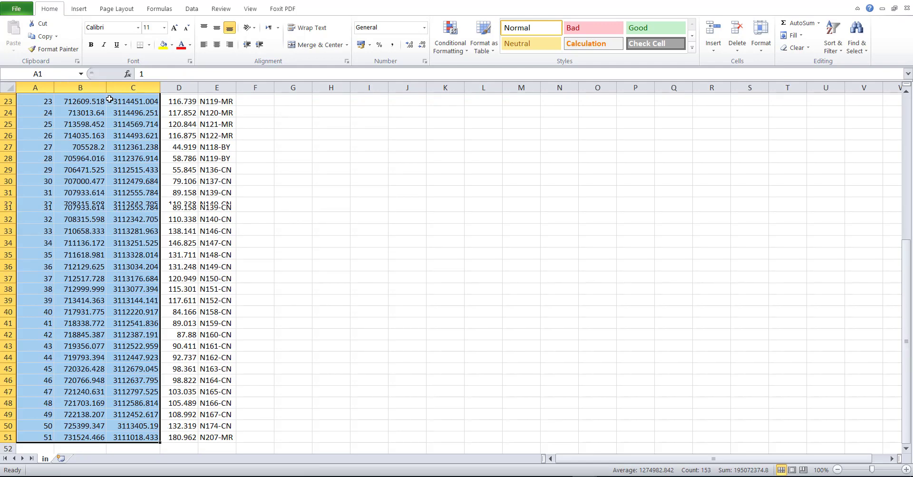
pyautogui.rightClick(110, 98)
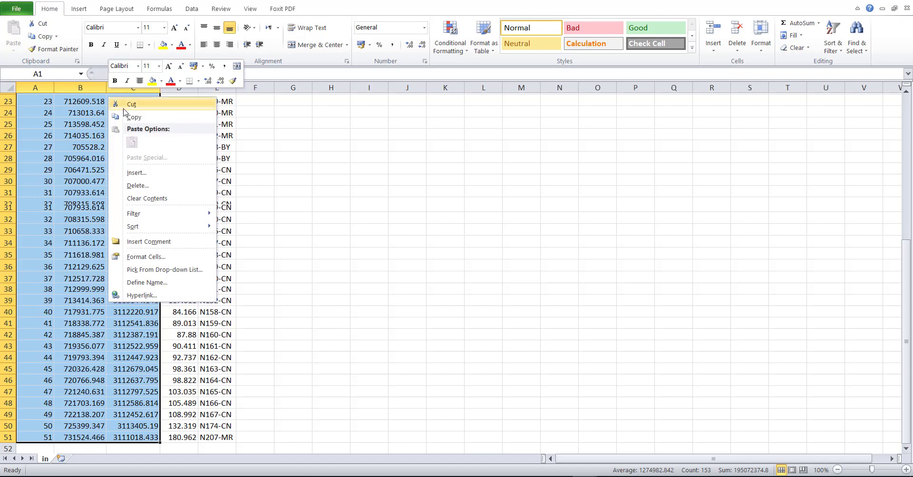
pyautogui.click(127, 114)
# - Paste the copied points as values only into Book2, starting at cell A2
pyautogui.moveTo(553, 475)
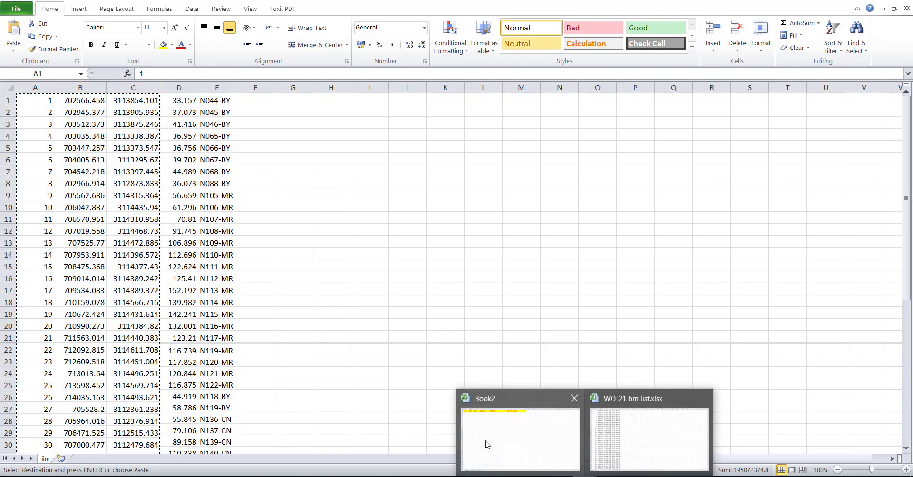
pyautogui.click(518, 452)
pyautogui.rightClick(45, 116)
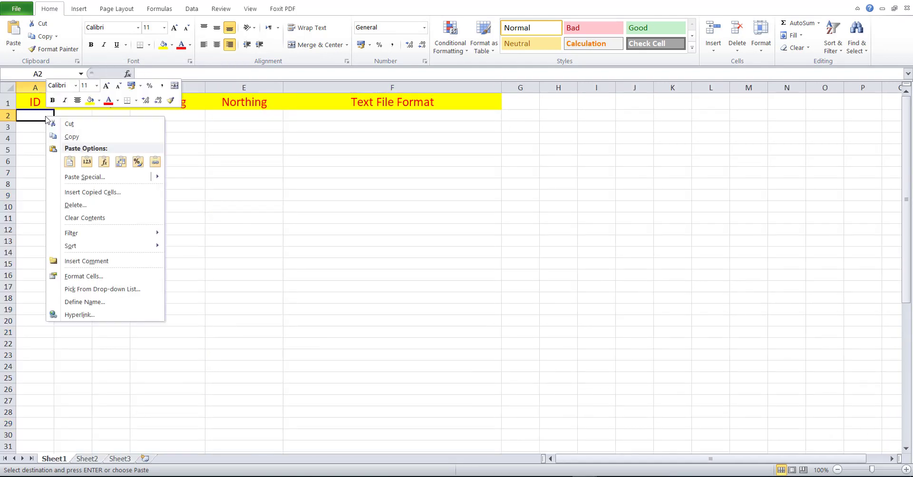
pyautogui.click(87, 162)
pyautogui.click(316, 286)
pyautogui.scroll(-14, 168, 301)
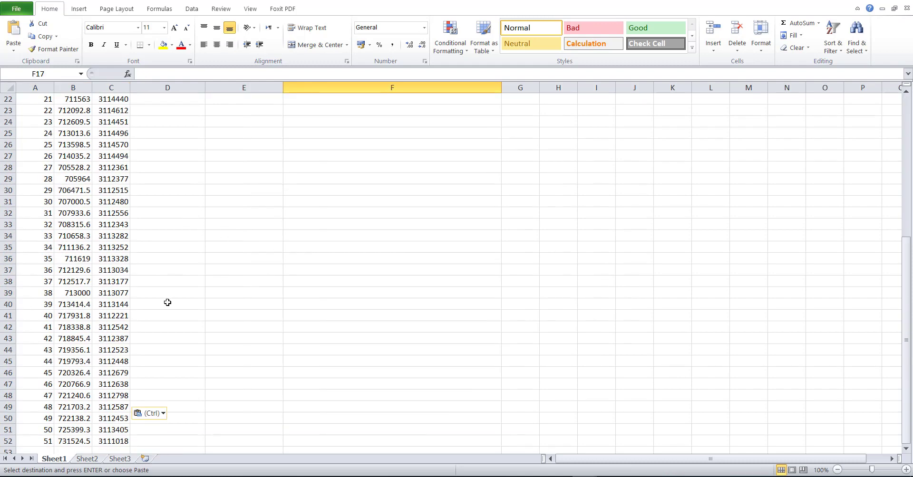
pyautogui.scroll(14, 101, 265)
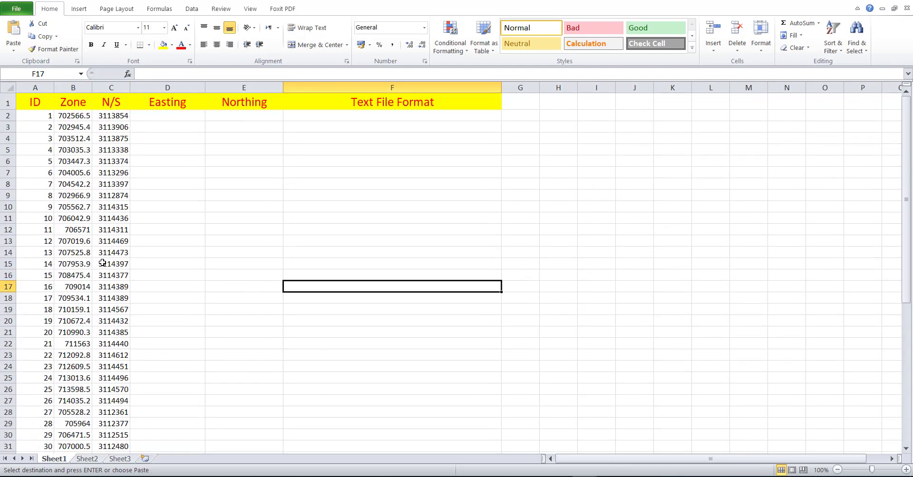
# - Change the first two IDs in A2 and A3 to "PT 1" and "PT 2"
pyautogui.doubleClick(42, 115)
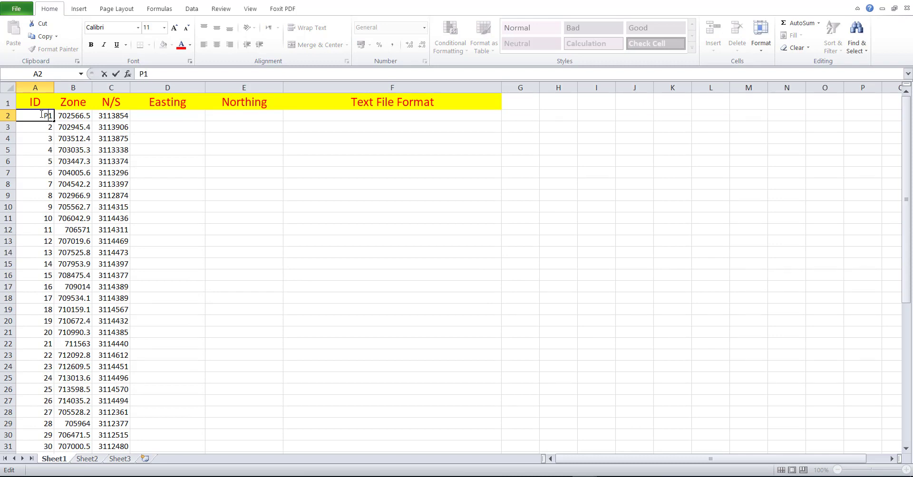
pyautogui.write('PT')
pyautogui.doubleClick(43, 127)
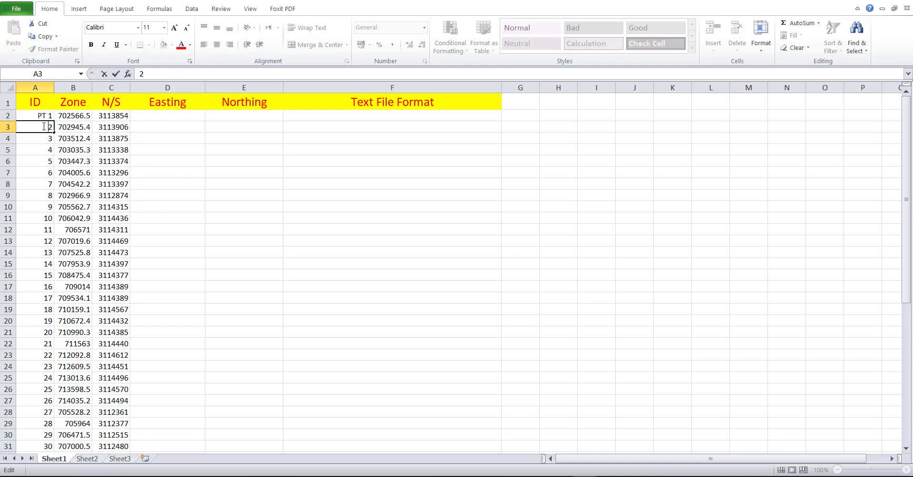
pyautogui.write('PT')
pyautogui.click(216, 223)
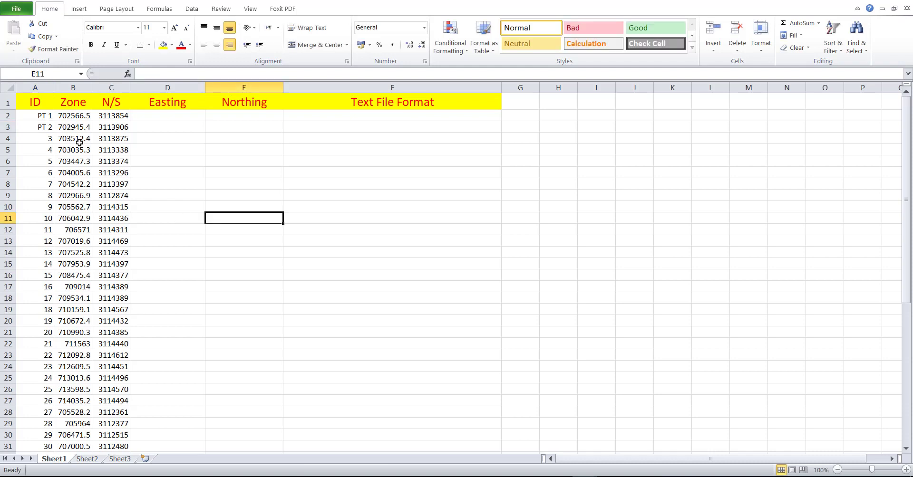
# - Extend the PT numbering series from A2:A3 down the ID column to the last point
pyautogui.moveTo(45, 126); pyautogui.dragTo(45, 116)
pyautogui.doubleClick(50, 128)
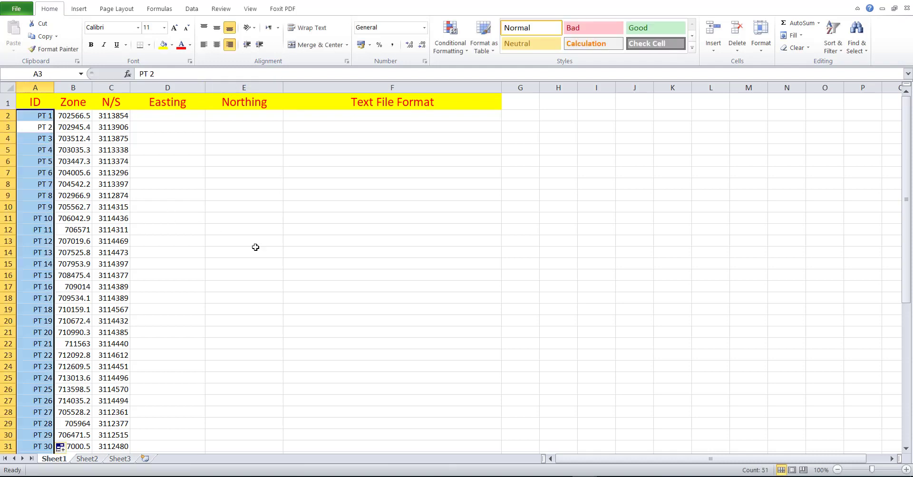
pyautogui.click(266, 250)
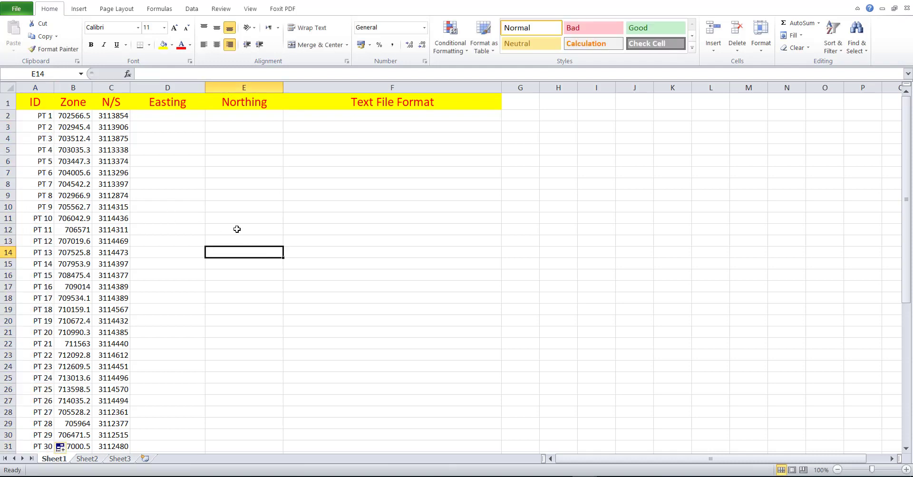
# - Move the coordinates in B2:C52 to the Easting and Northing columns, starting at D2
pyautogui.moveTo(84, 122); pyautogui.dragTo(101, 123)
pyautogui.hotkey('ctrl', 'shift', 'Down')
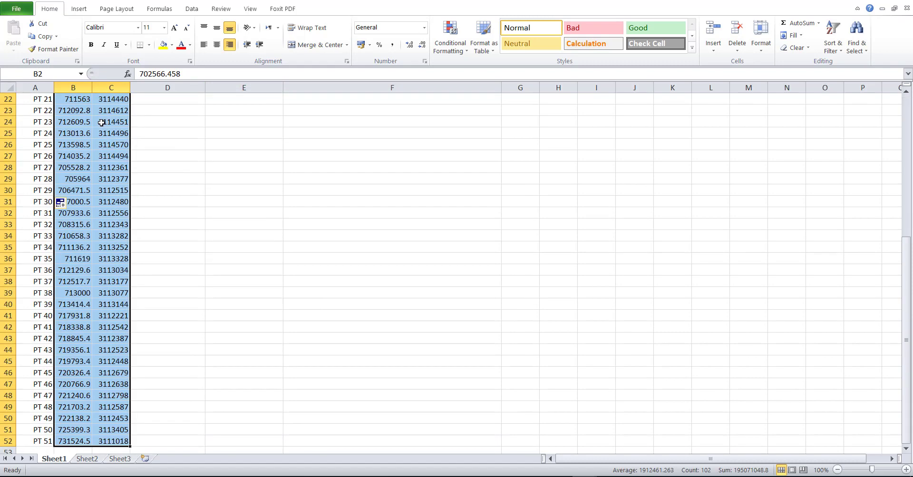
pyautogui.hotkey('ctrl', 'c')
pyautogui.scroll(7, 101, 123)
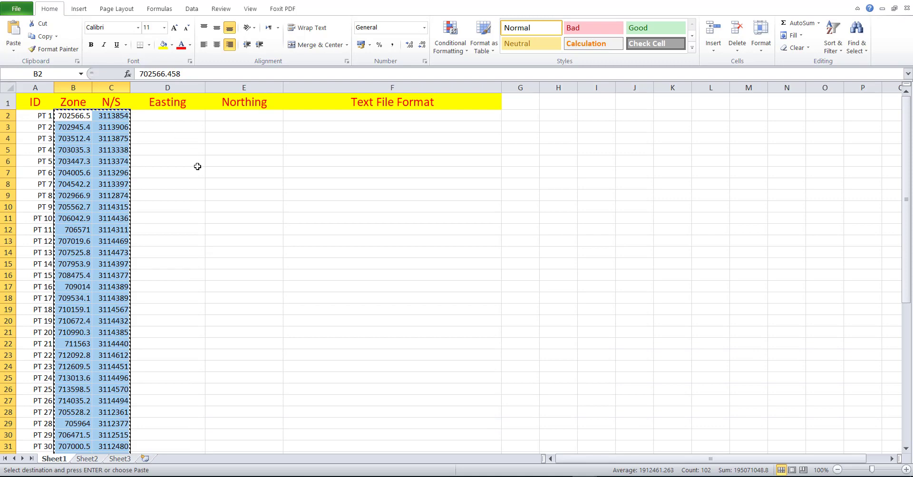
pyautogui.click(176, 114)
pyautogui.hotkey('ctrl', 'v')
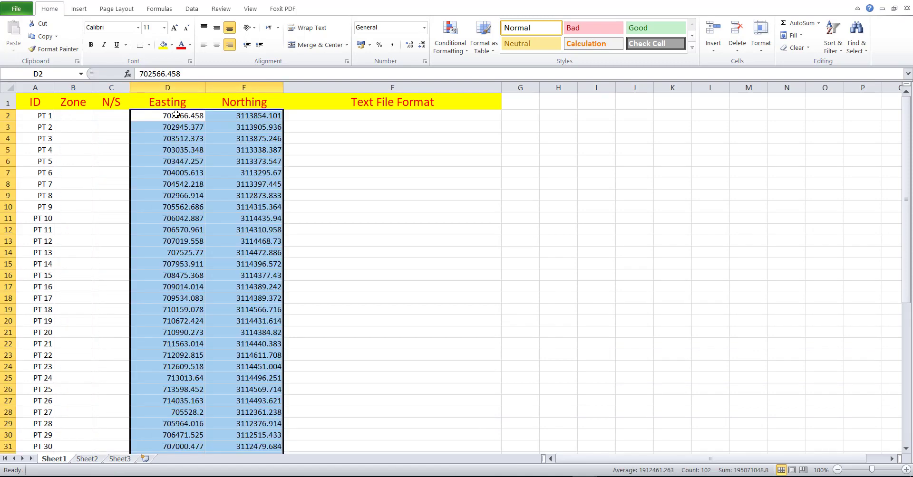
# - Enter zone 36 in B2 and fill it down the Zone column for all points
pyautogui.click(83, 119)
pyautogui.write('36')
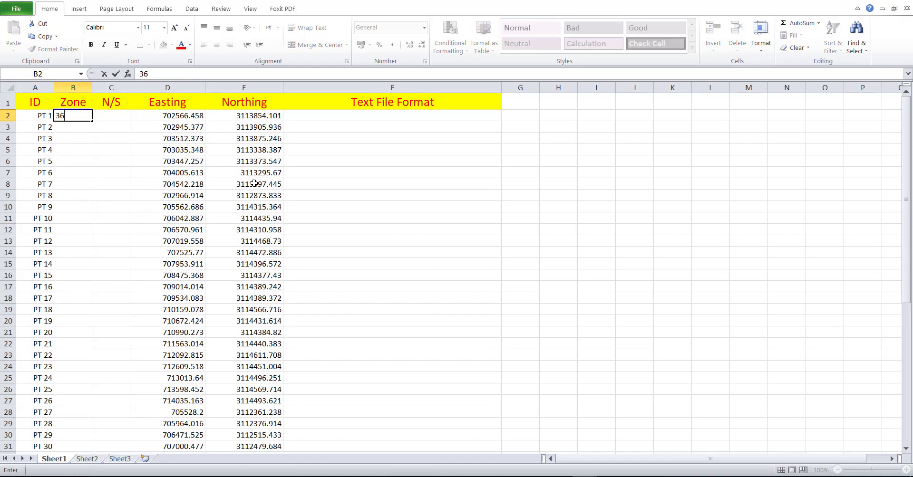
pyautogui.press('Return')
pyautogui.click(84, 116)
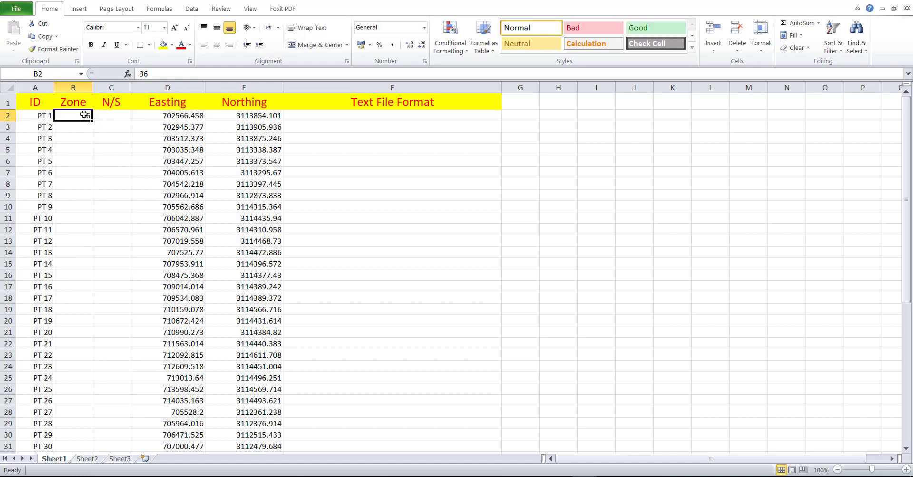
pyautogui.doubleClick(92, 121)
# - Enter N in C2 and fill it down the N/S column for all points
pyautogui.click(114, 119)
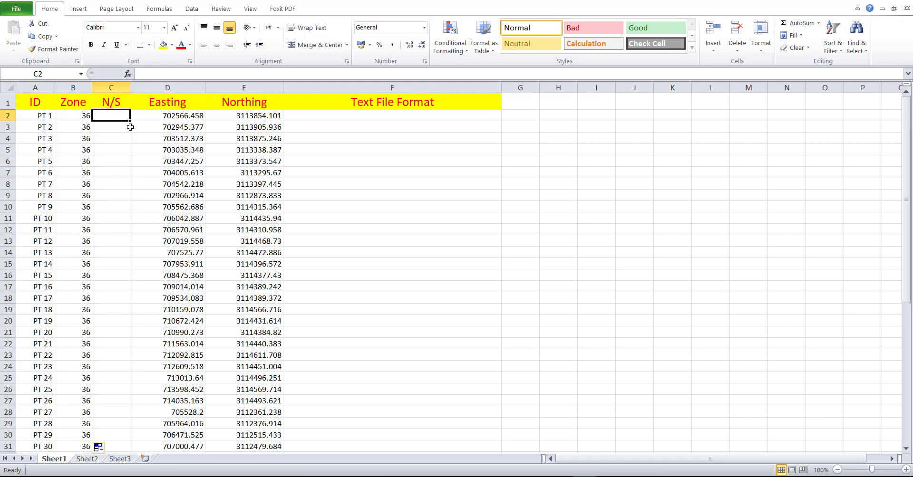
pyautogui.write('N')
pyautogui.click(89, 172)
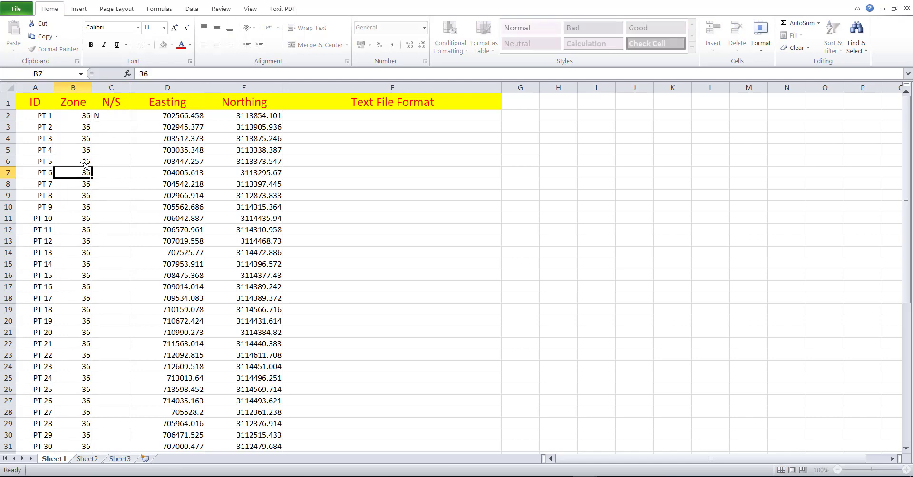
pyautogui.click(110, 116)
pyautogui.doubleClick(129, 121)
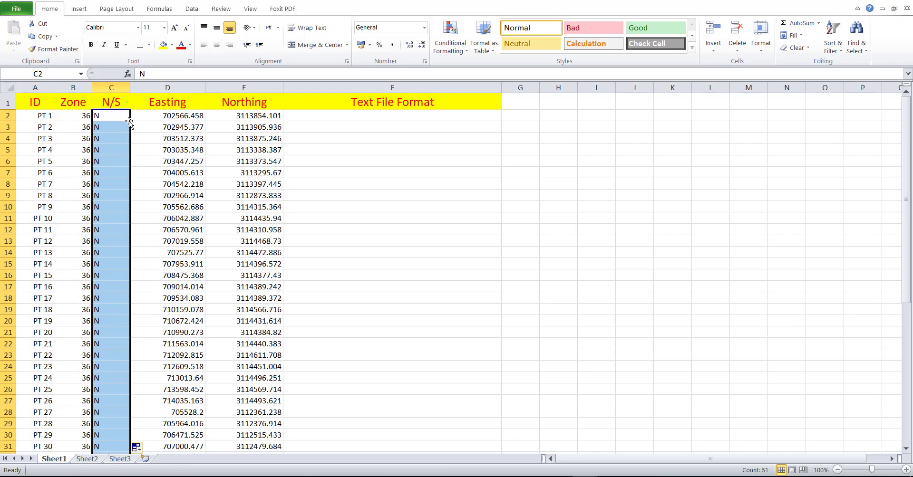
# - Right-align all data from the ID through Northing columns, from row 2 down to the last point
pyautogui.click(51, 118)
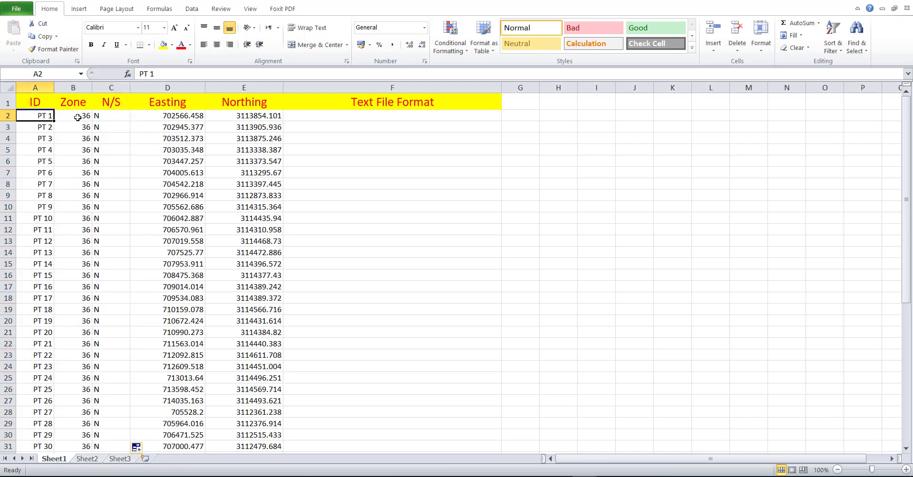
pyautogui.moveTo(77, 117); pyautogui.dragTo(232, 122)
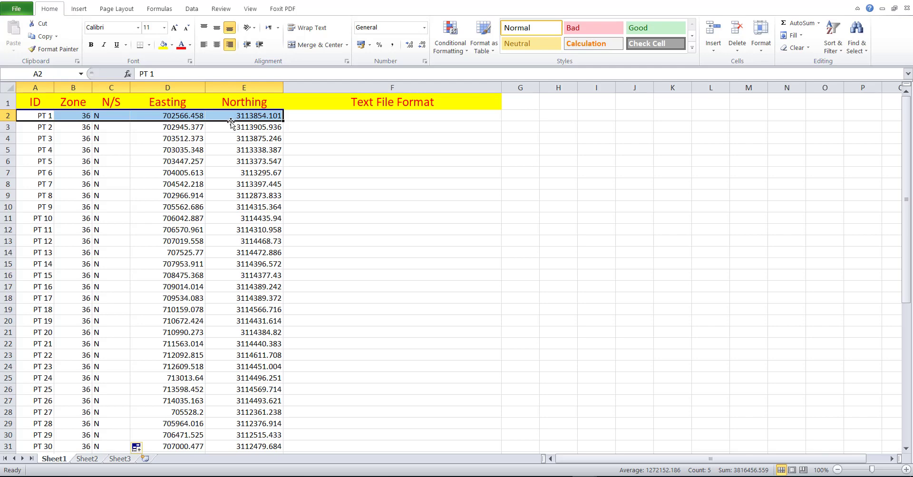
pyautogui.hotkey('ctrl', 'shift', 'Down')
pyautogui.click(230, 44)
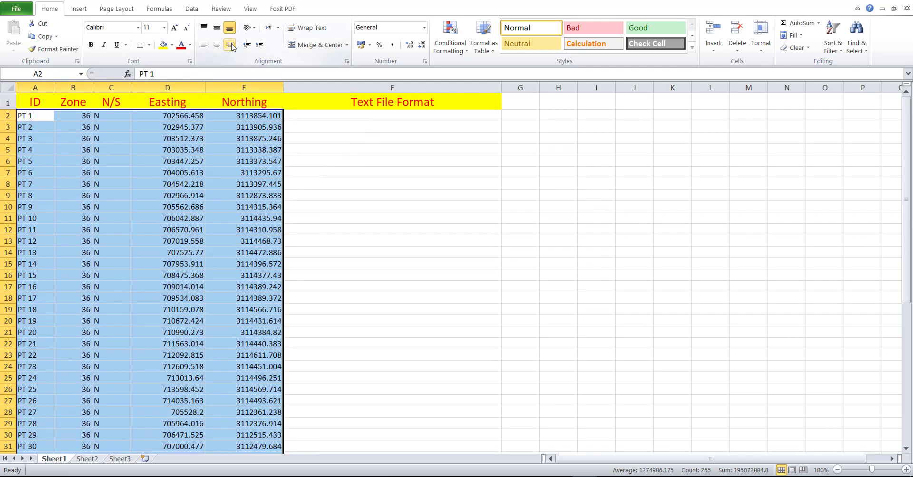
pyautogui.click(231, 44)
pyautogui.moveTo(396, 308); pyautogui.dragTo(395, 298)
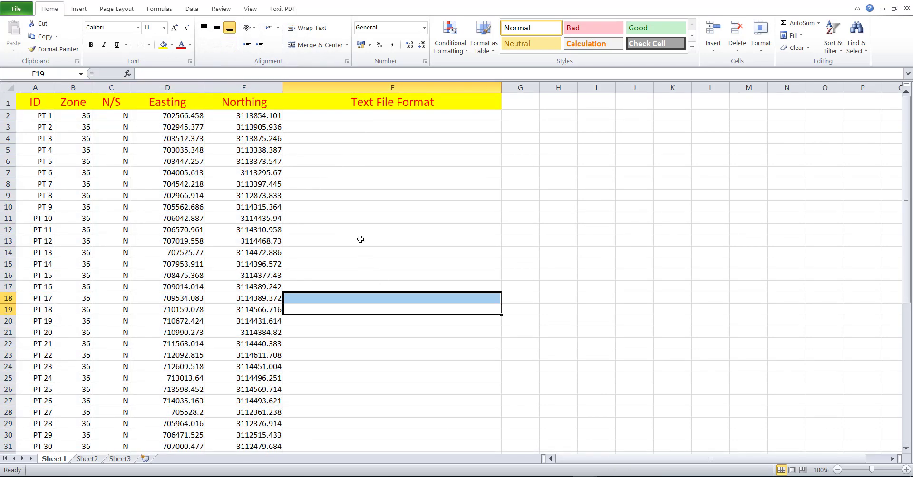
pyautogui.click(375, 174)
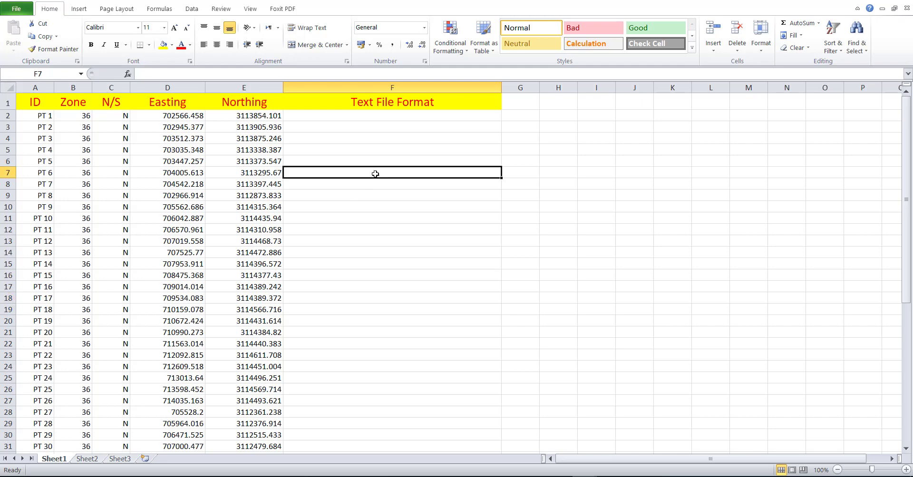
# - Start a CONCATENATE function in F2 with the arguments A2, a quoted space, B2 and another quoted space
pyautogui.click(377, 119)
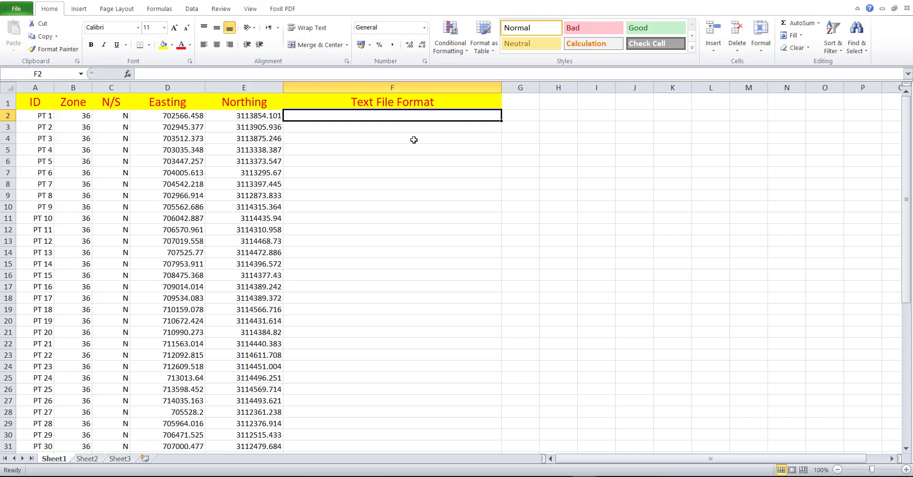
pyautogui.write('=')
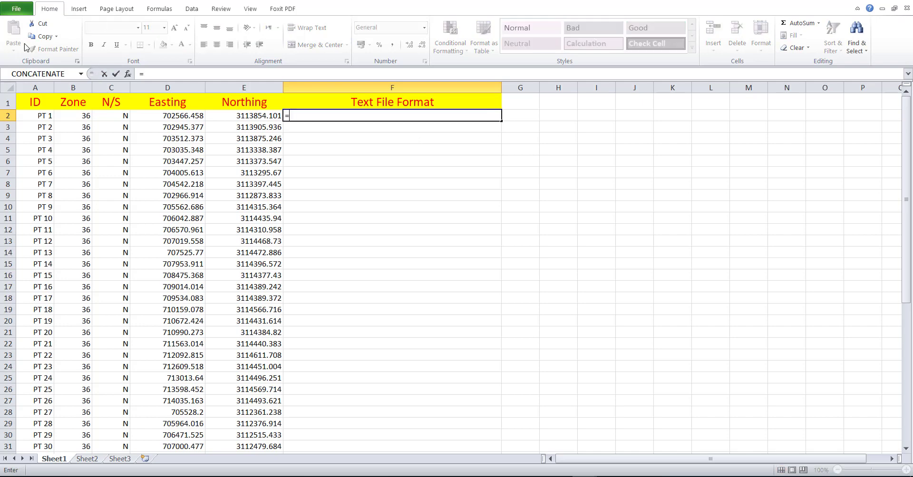
pyautogui.click(49, 74)
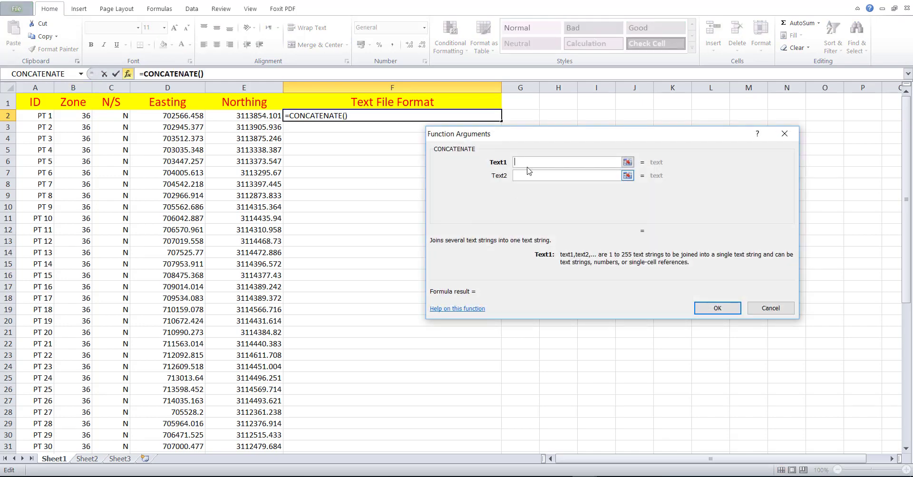
pyautogui.click(48, 116)
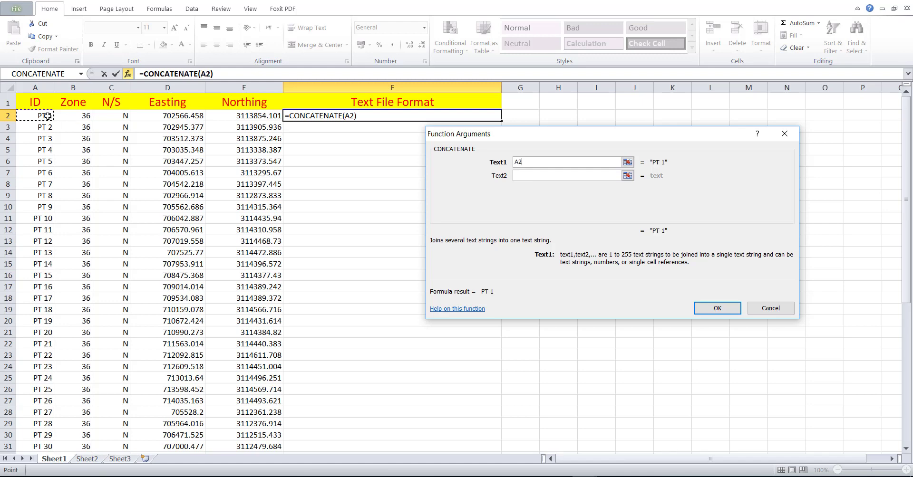
pyautogui.click(529, 177)
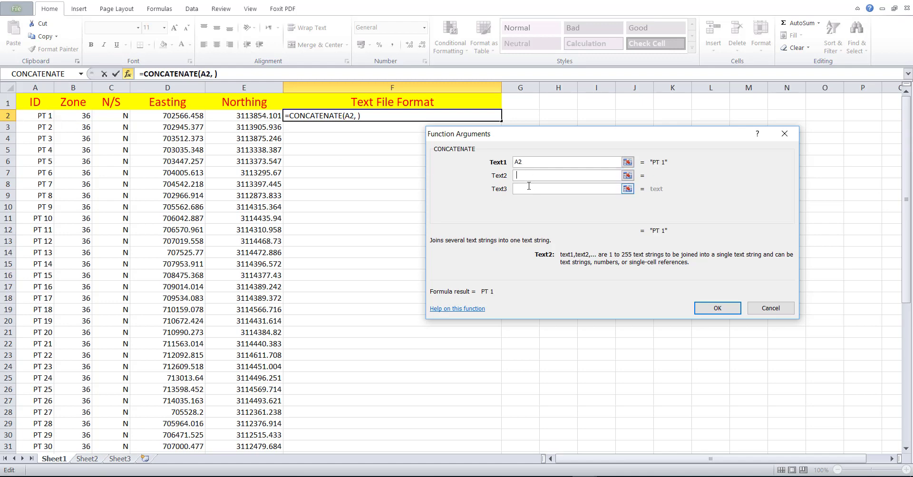
pyautogui.write('" "')
pyautogui.click(529, 188)
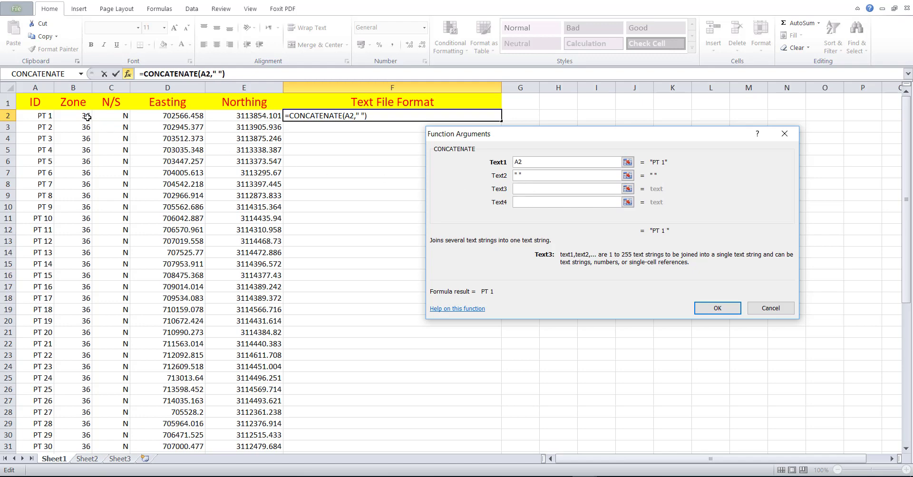
pyautogui.click(86, 117)
pyautogui.click(528, 204)
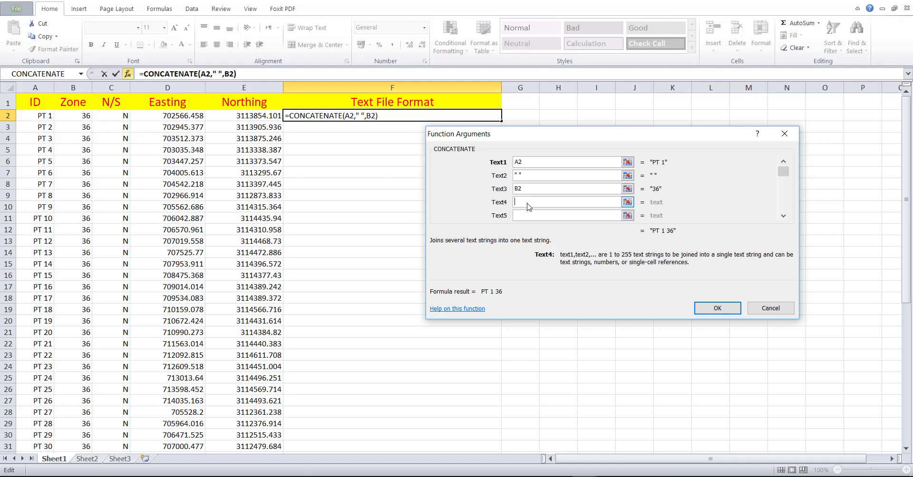
pyautogui.write('" "')
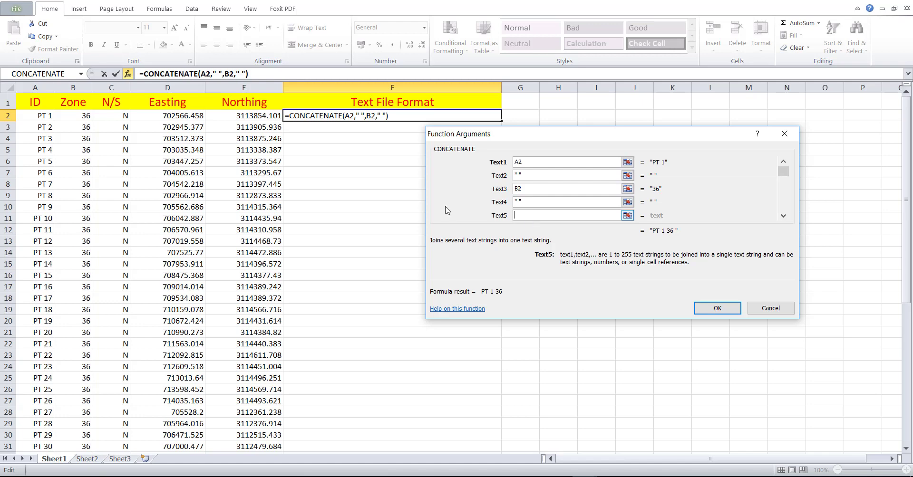
pyautogui.press('Tab')
# - Complete the F2 CONCATENATE function with C2, D2 and E2, separated by quoted spaces, and accept it
pyautogui.click(123, 118)
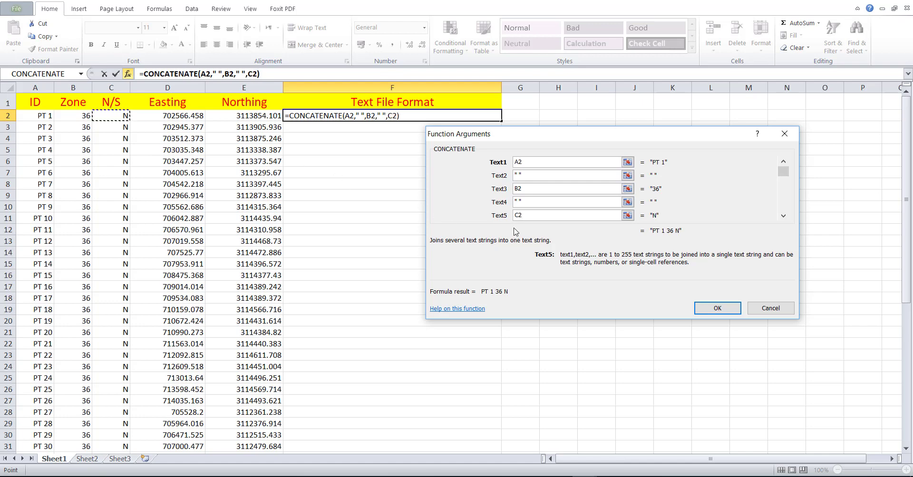
pyautogui.press('Tab')
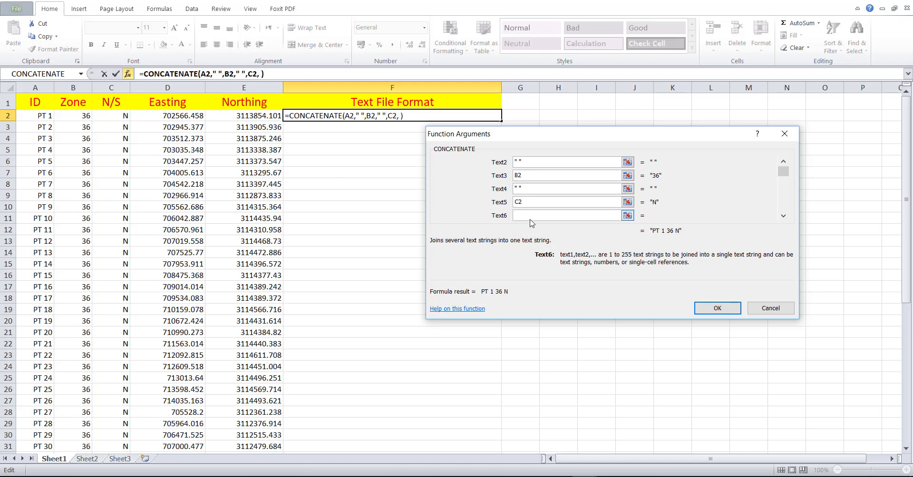
pyautogui.write('" "')
pyautogui.press('Tab')
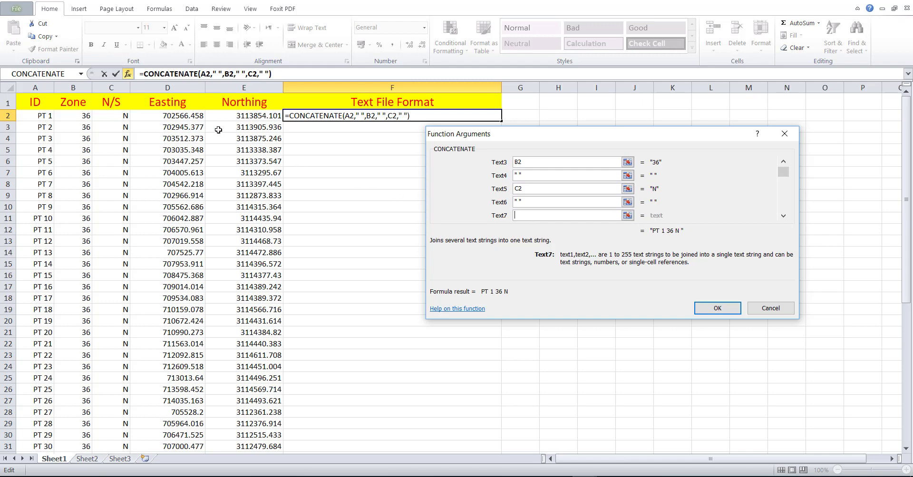
pyautogui.click(184, 116)
pyautogui.press('Tab')
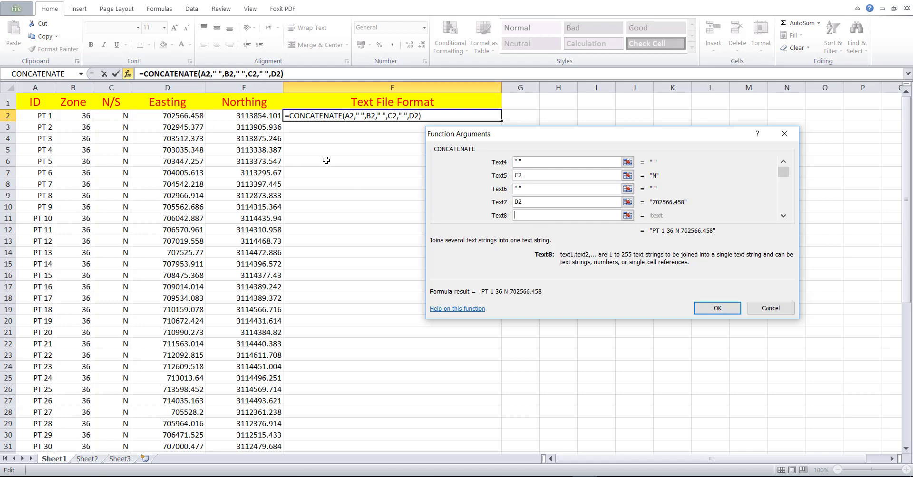
pyautogui.write('" "')
pyautogui.press('Tab')
pyautogui.click(257, 117)
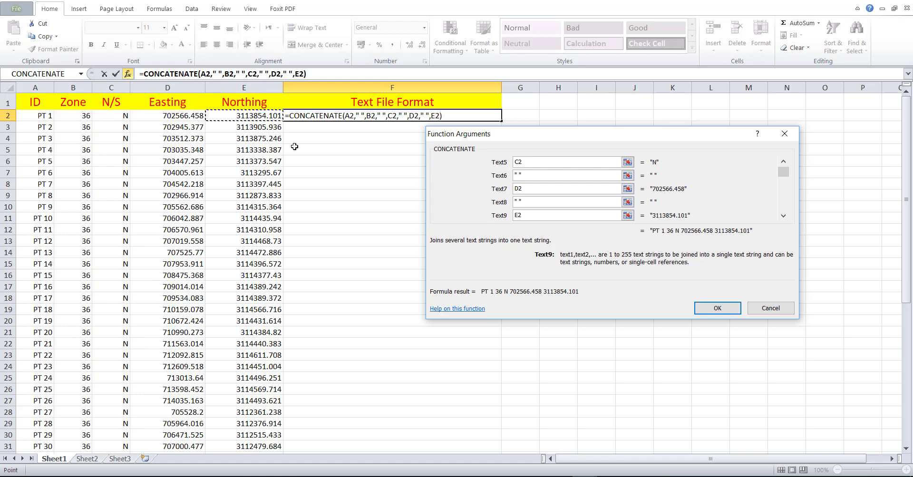
pyautogui.press('Tab')
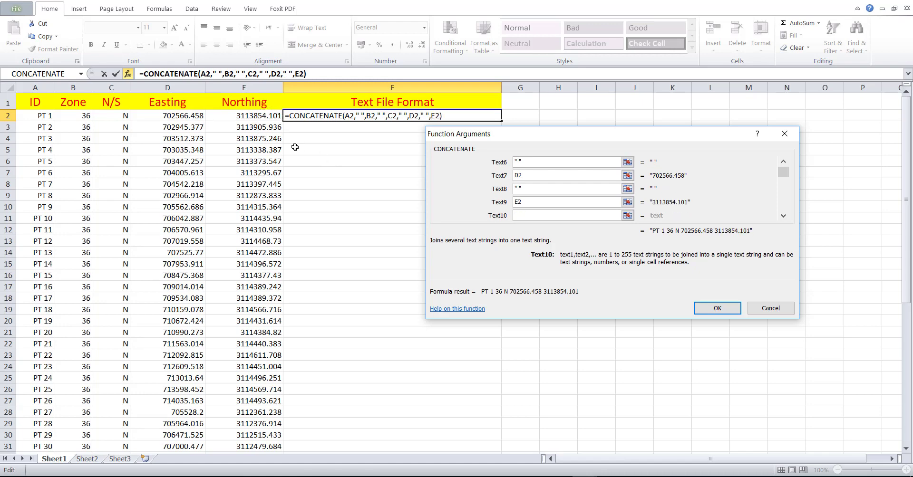
pyautogui.click(535, 202)
pyautogui.click(724, 312)
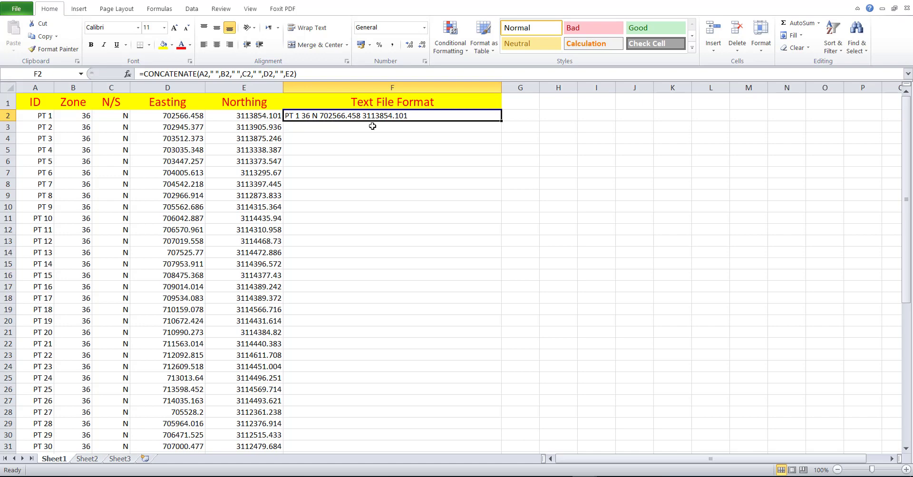
# - Review the F2 formula and fill it down the Text File Format column for all points
pyautogui.doubleClick(334, 116)
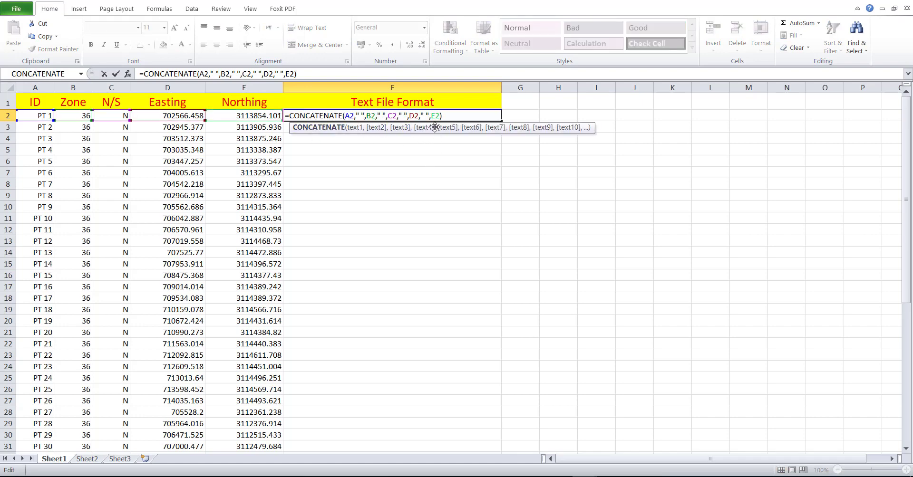
pyautogui.press('Escape')
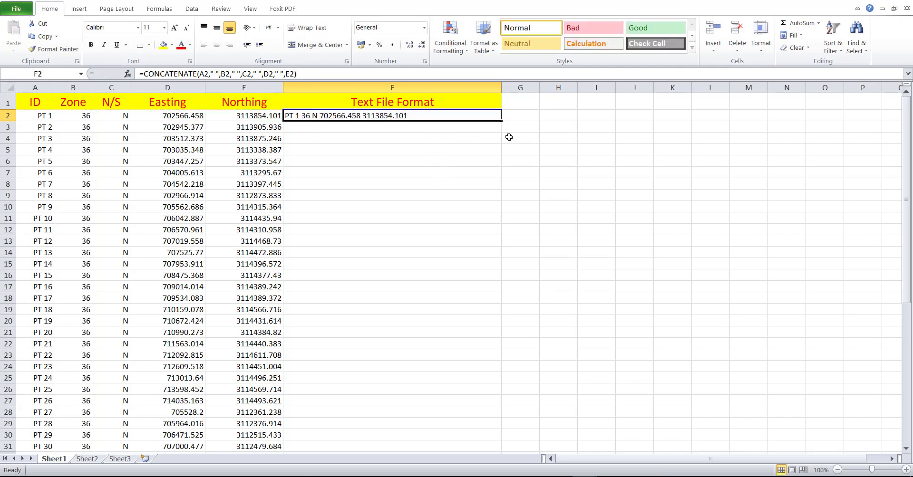
pyautogui.doubleClick(500, 122)
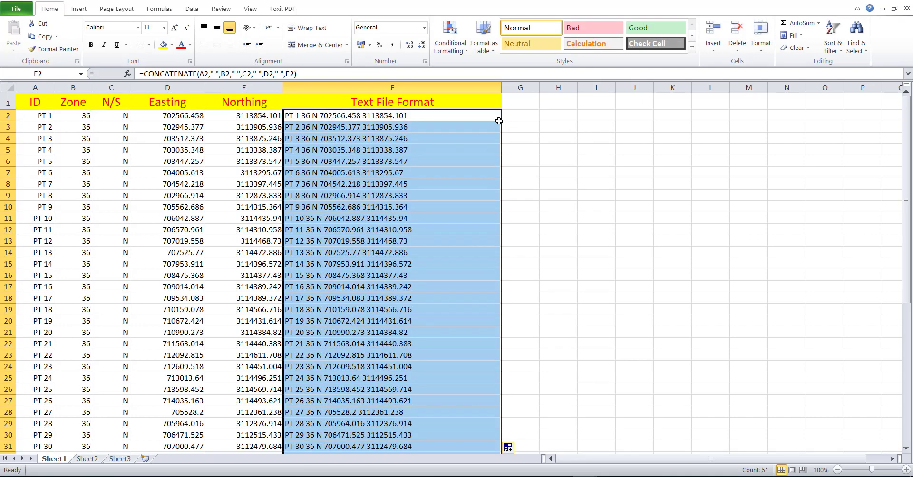
# - Copy the combined strings in the Text File Format column, switch to Notepad and paste them into the empty document
pyautogui.rightClick(481, 122)
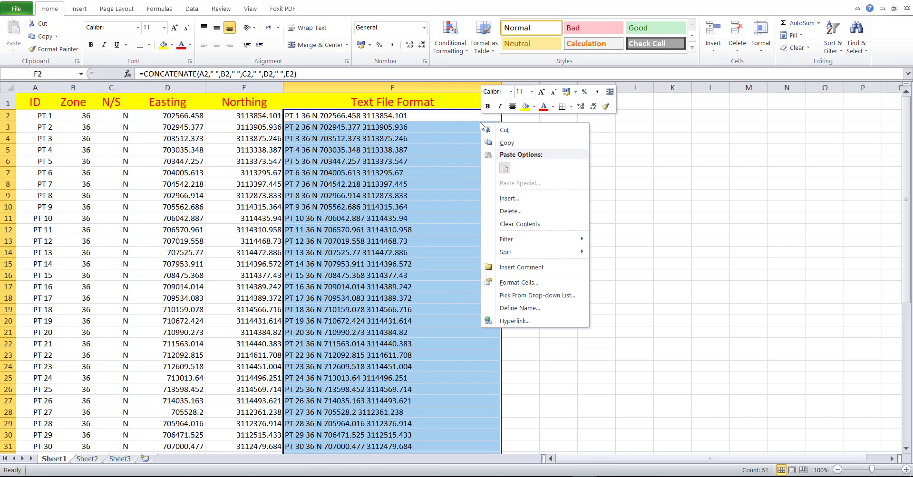
pyautogui.click(496, 143)
pyautogui.hotkey('alt', 'Tab')
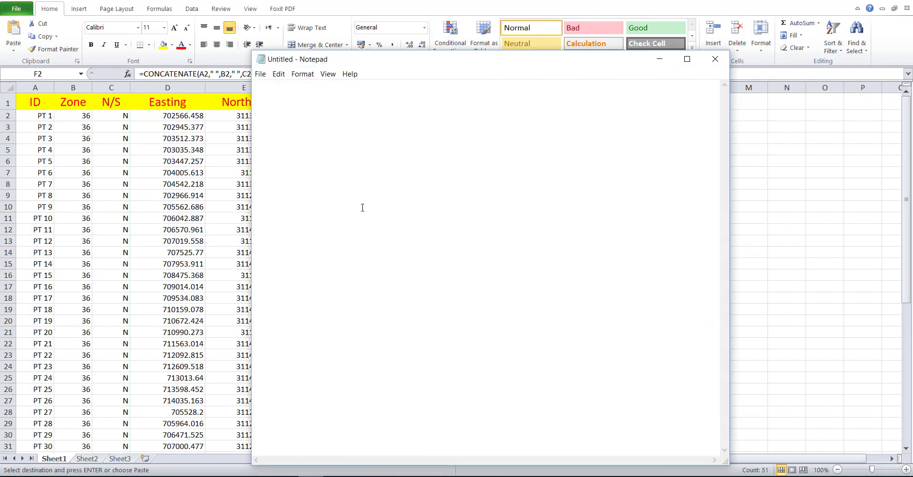
pyautogui.rightClick(321, 138)
pyautogui.click(344, 179)
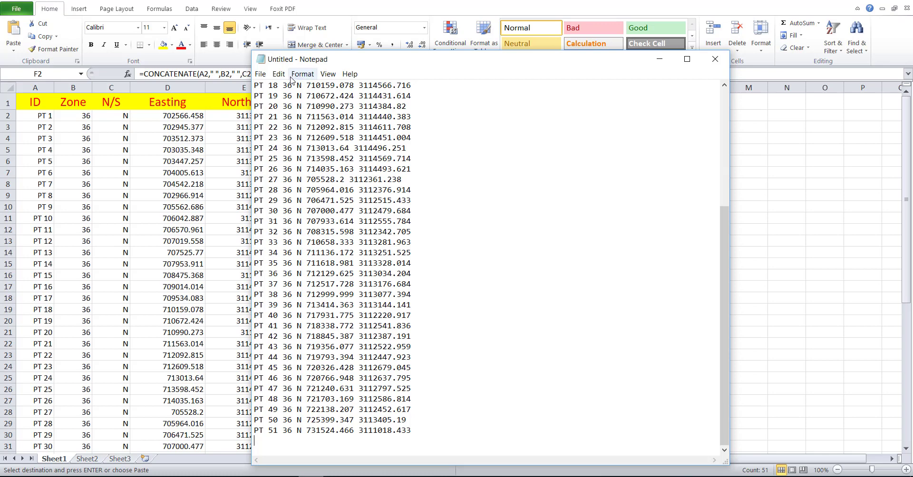
# - Open the Save As dialog for the pasted Notepad text and browse to This PC
pyautogui.click(260, 74)
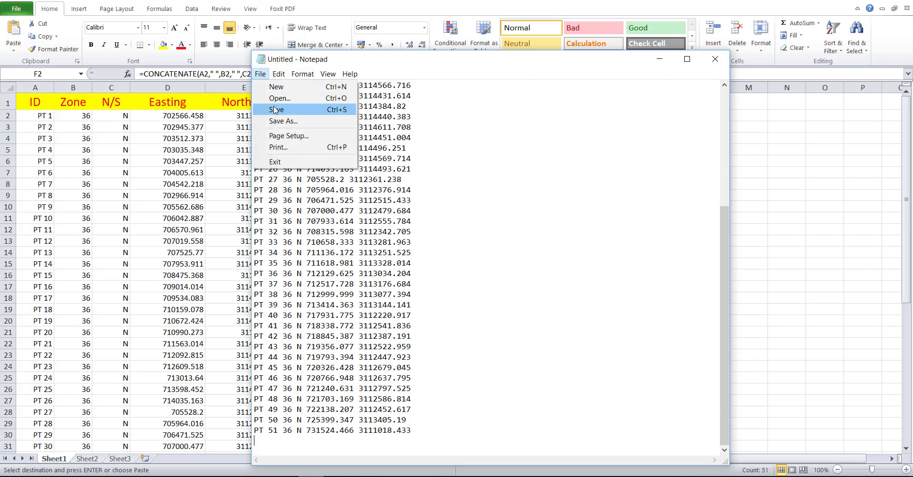
pyautogui.click(282, 121)
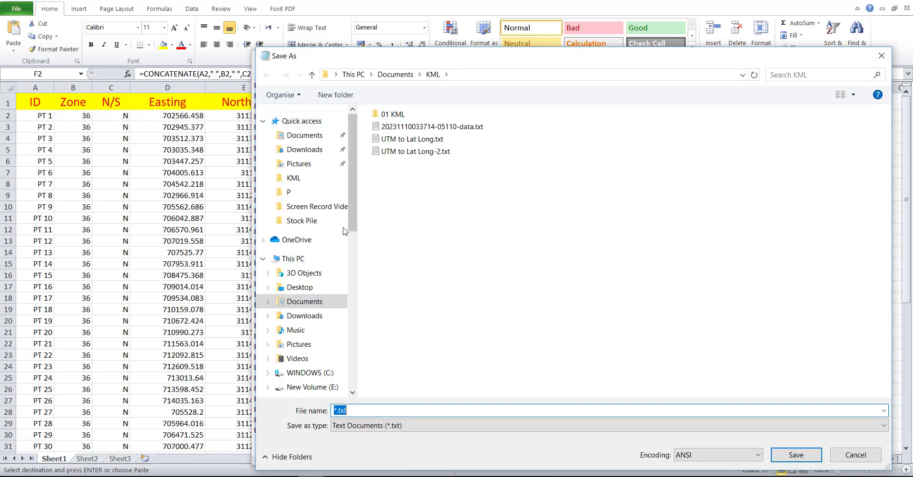
pyautogui.moveTo(357, 219); pyautogui.dragTo(357, 261)
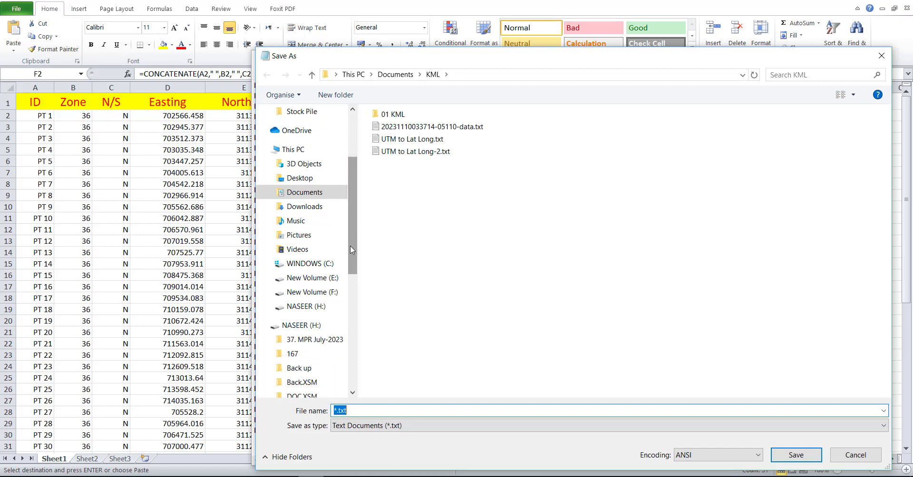
pyautogui.moveTo(350, 247); pyautogui.dragTo(359, 227)
pyautogui.scroll(1, 358, 225)
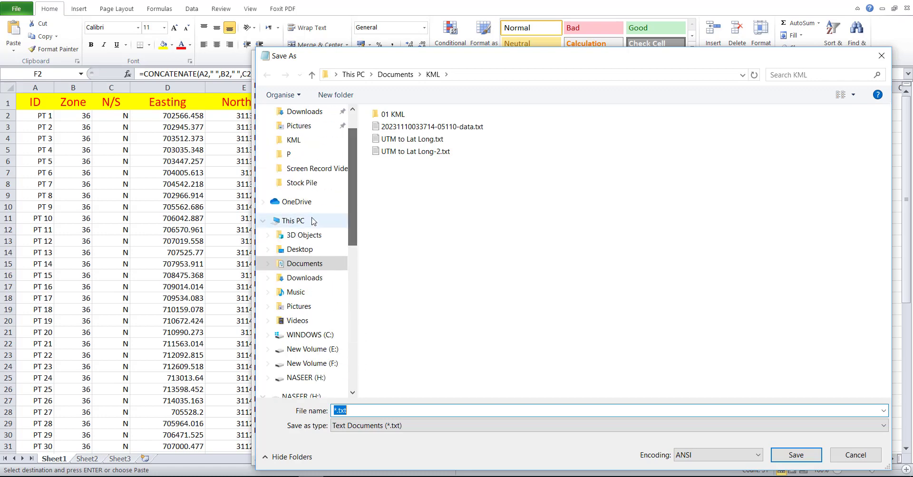
pyautogui.click(328, 222)
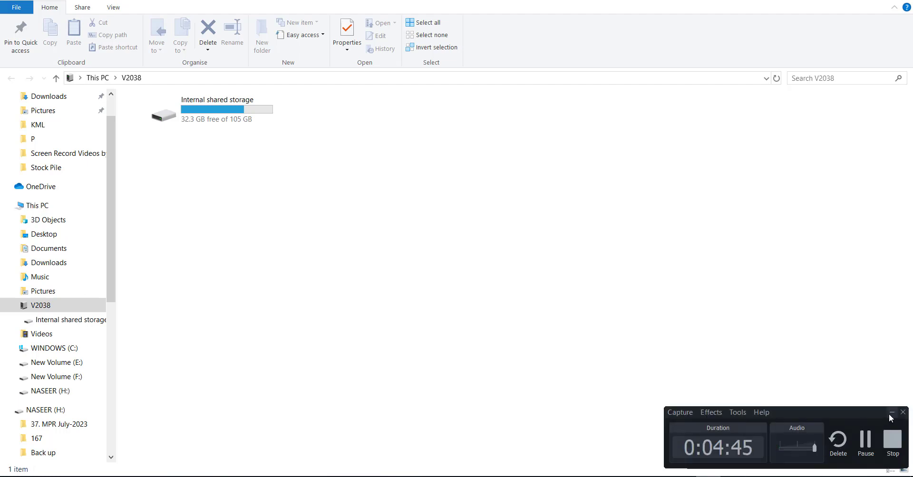
# - Check folder 01 in the V2038 device's internal shared storage in File Explorer and return to Notepad's Save As dialog
pyautogui.doubleClick(229, 116)
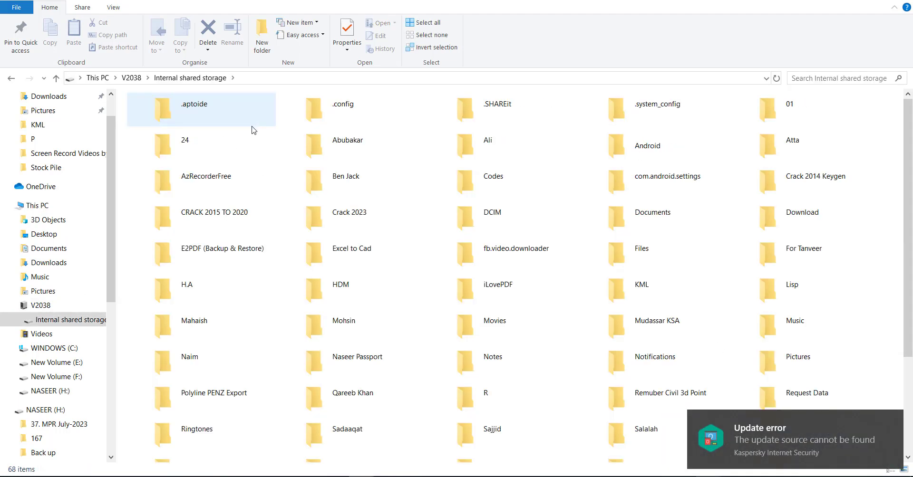
pyautogui.doubleClick(767, 109)
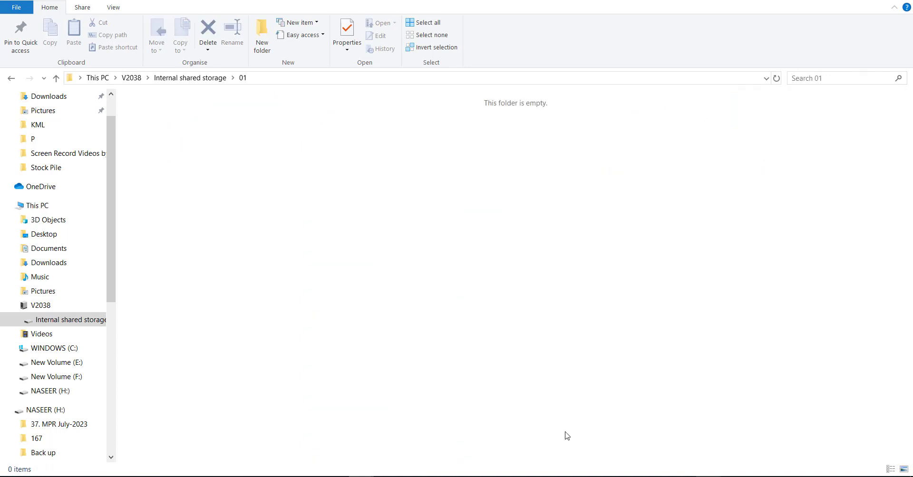
pyautogui.moveTo(583, 475)
pyautogui.click(626, 431)
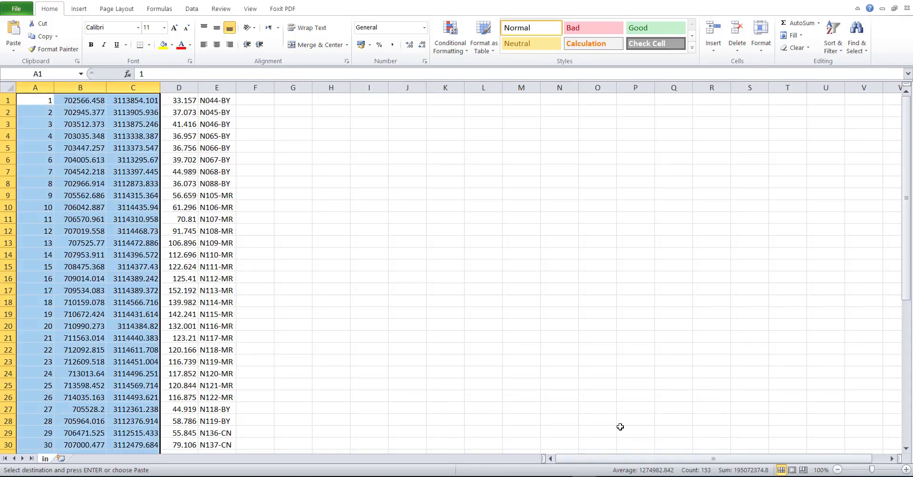
pyautogui.click(539, 425)
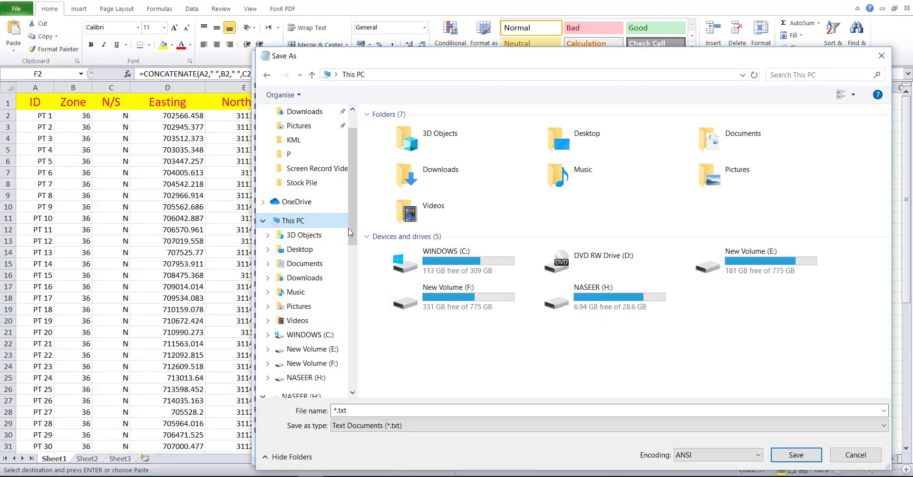
# - Save the Notepad text as 02.txt in the Documents > KML > 01 KML folder and close Notepad
pyautogui.scroll(-1, 304, 191)
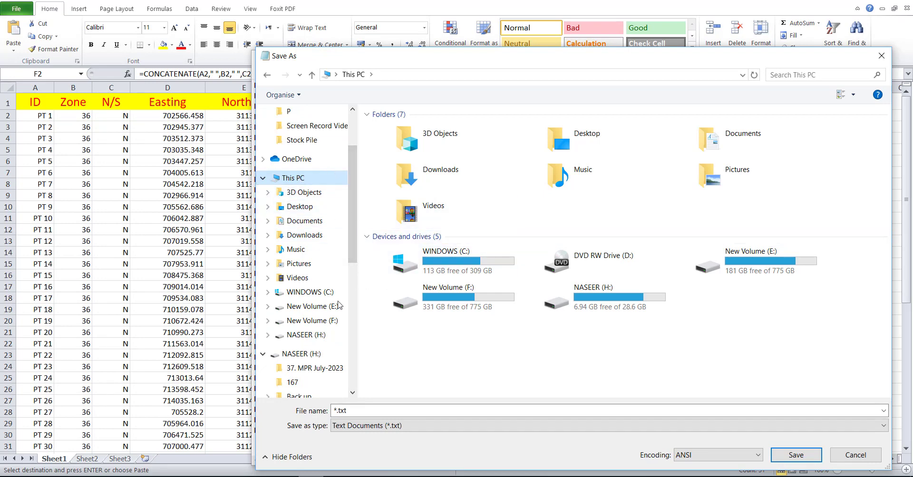
pyautogui.scroll(1, 338, 180)
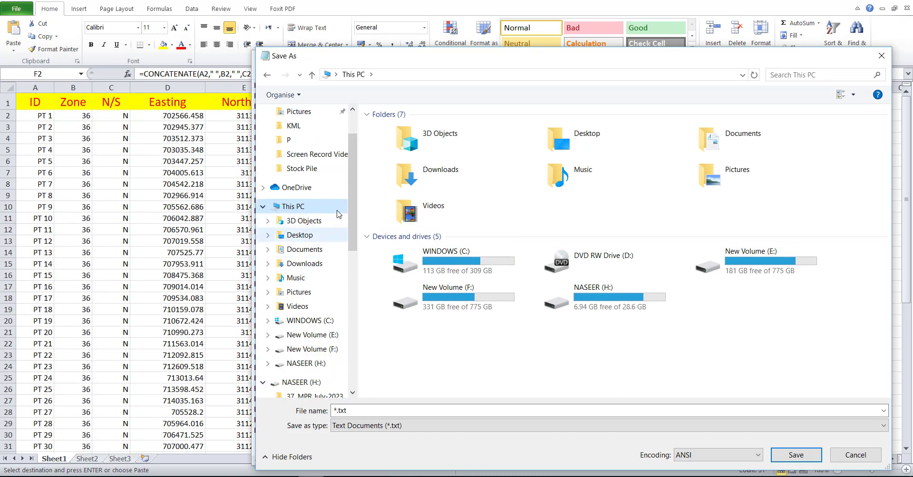
pyautogui.click(297, 126)
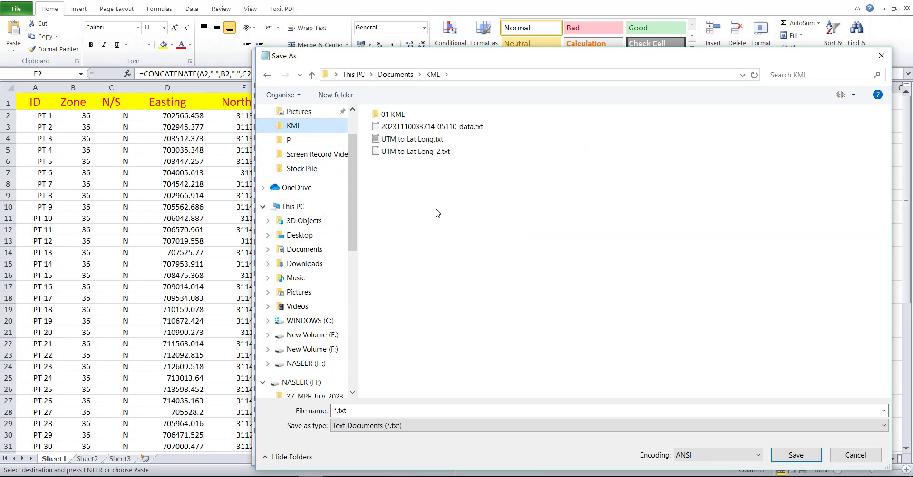
pyautogui.doubleClick(392, 115)
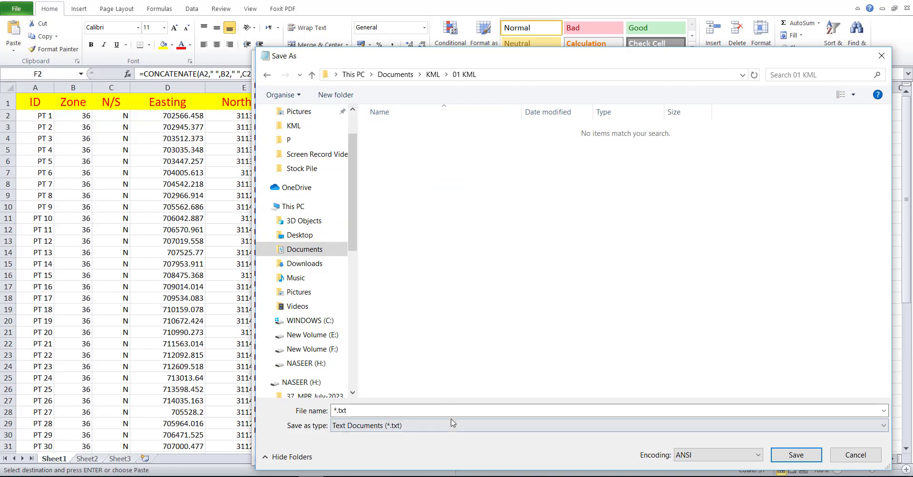
pyautogui.click(445, 409)
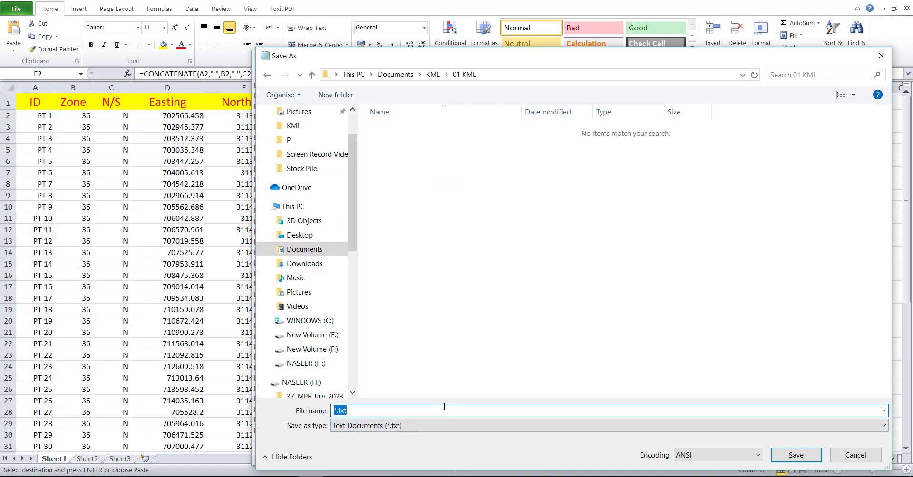
pyautogui.write('02')
pyautogui.press('Return')
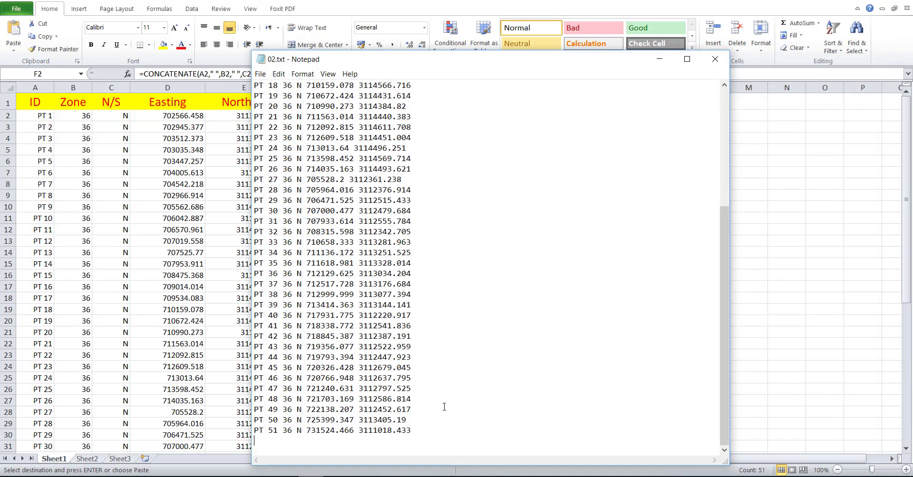
pyautogui.click(715, 60)
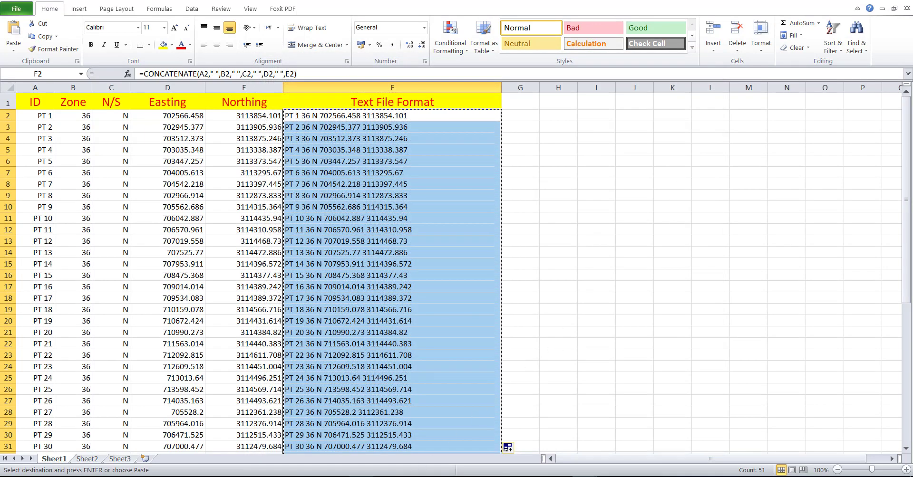
# - Switch to File Explorer and copy 02.txt from the 01 KML folder into folder 01 on the V2038 device's internal shared storage
pyautogui.moveTo(362, 476)
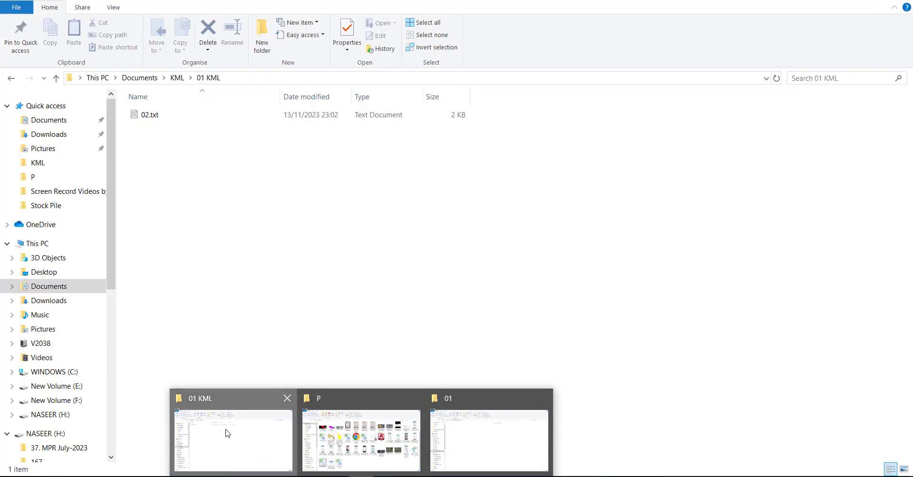
pyautogui.click(228, 434)
pyautogui.click(152, 116)
pyautogui.rightClick(153, 117)
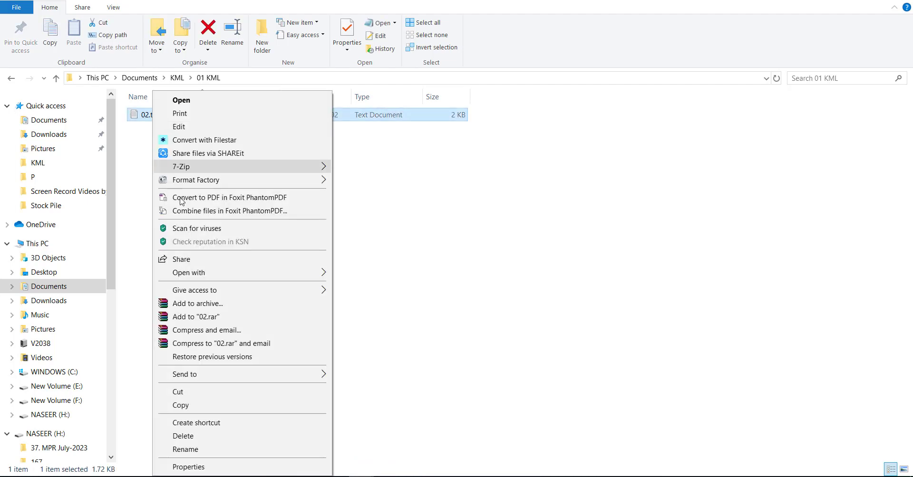
pyautogui.click(207, 405)
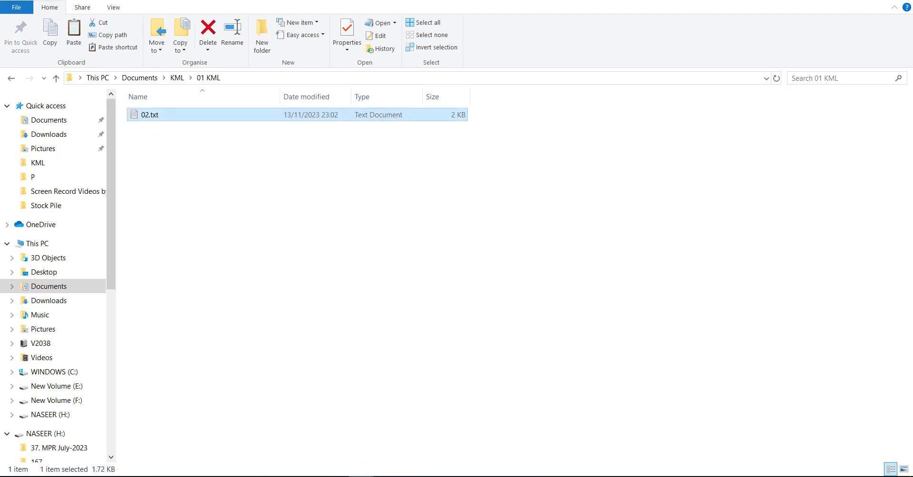
pyautogui.moveTo(362, 476)
pyautogui.click(476, 450)
pyautogui.rightClick(268, 201)
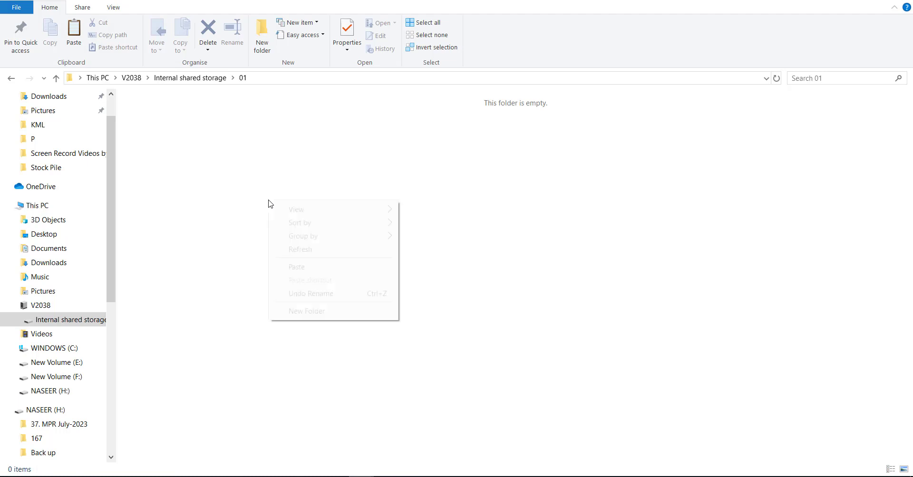
pyautogui.click(293, 267)
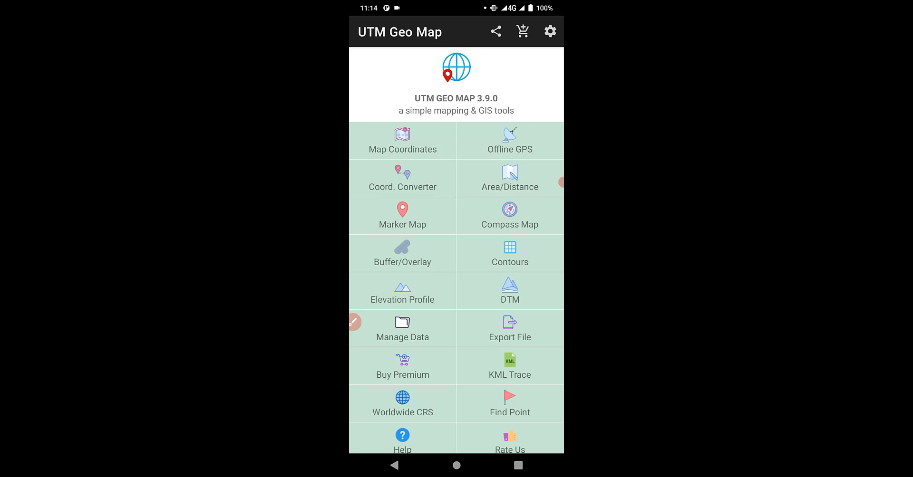
pyautogui.click(402, 178)
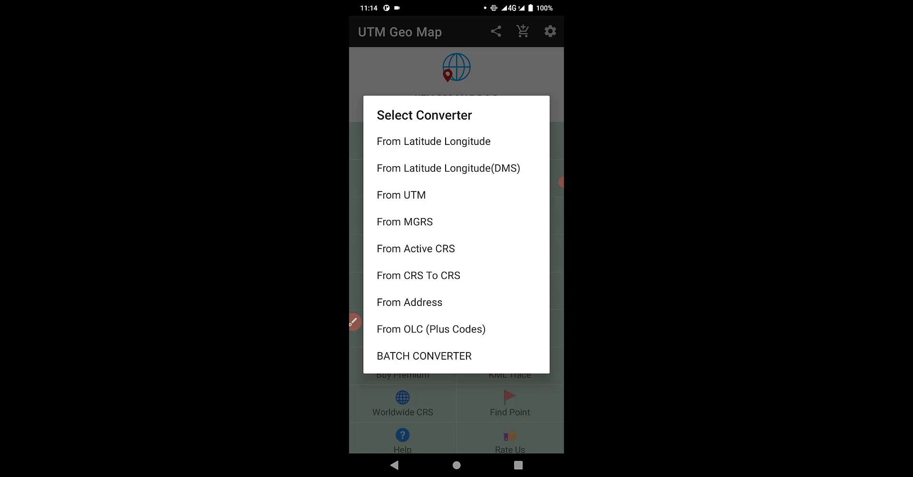
pyautogui.click(400, 195)
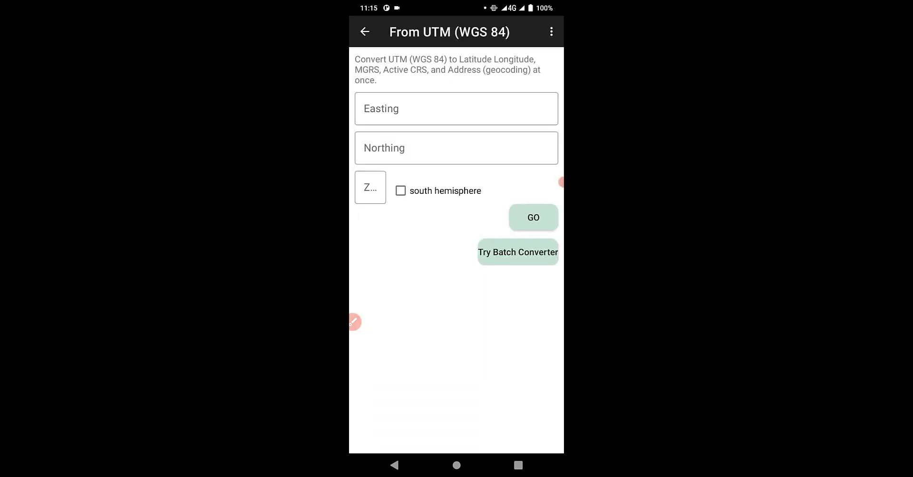
pyautogui.press('Escape')
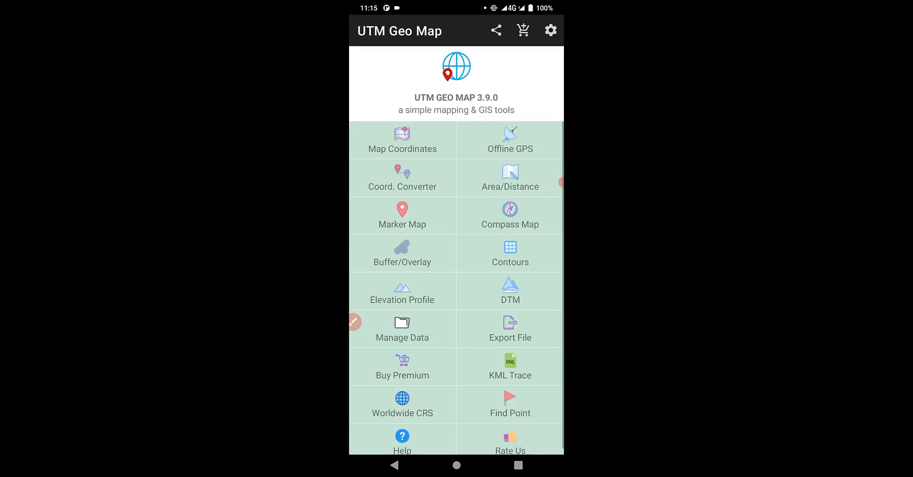
# - Open the coordinate converter's batch mode in UTM Geo Map and choose UTM as the source coordinate type
pyautogui.click(402, 179)
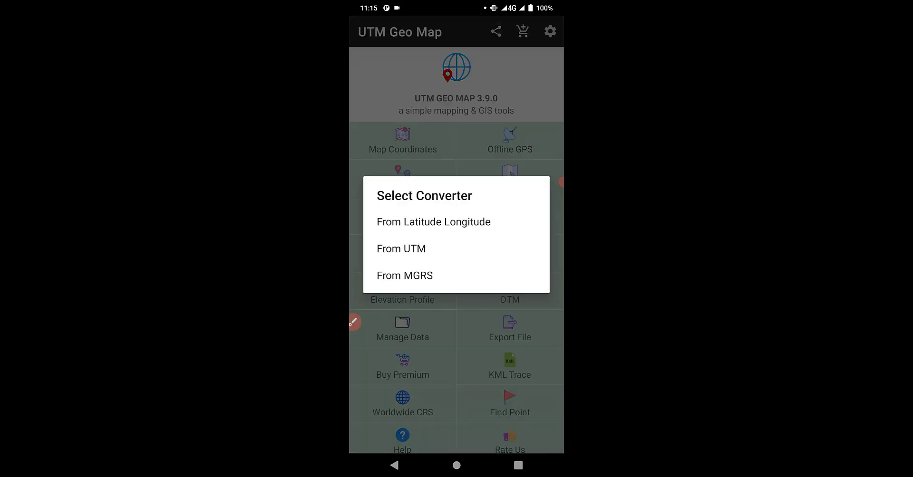
pyautogui.click(401, 249)
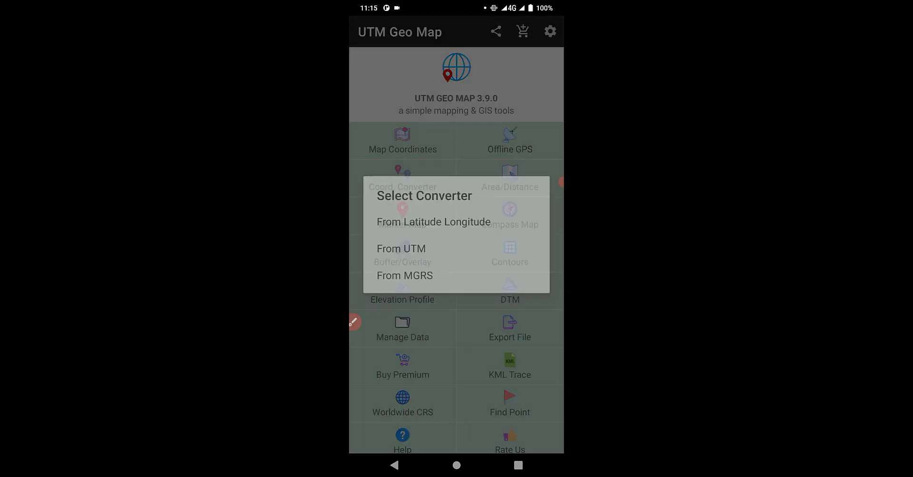